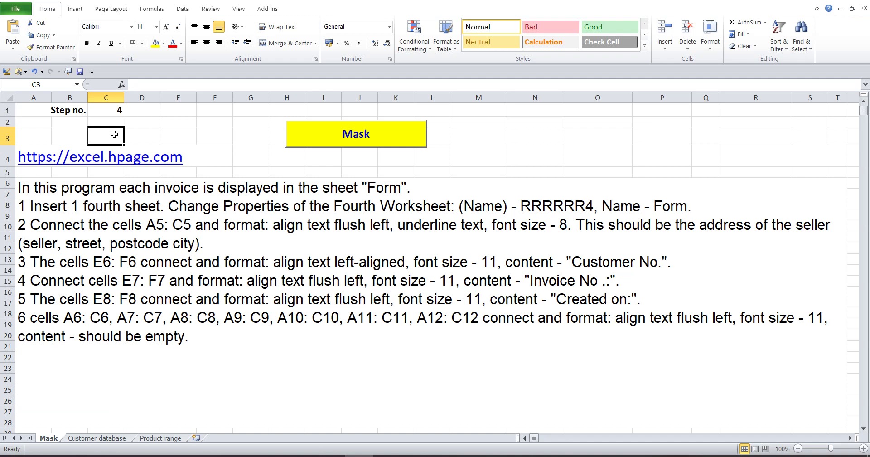
- Set the step number in C1 to 5
click(114, 110)
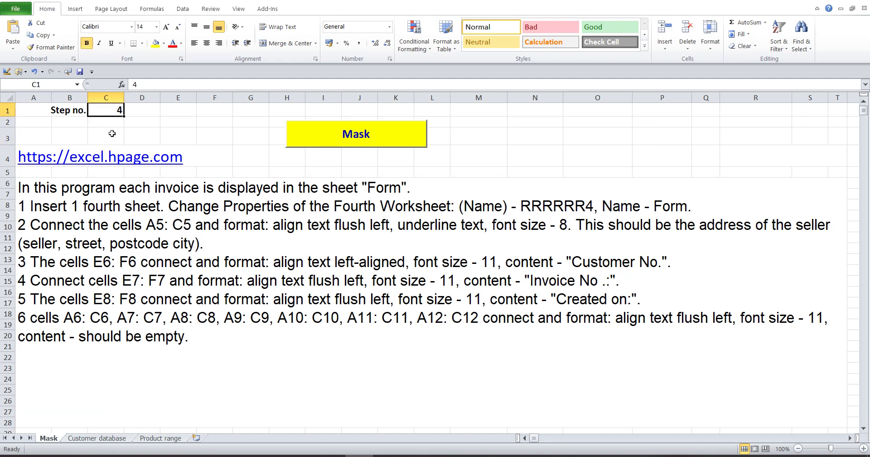
text(5)
key(Return)
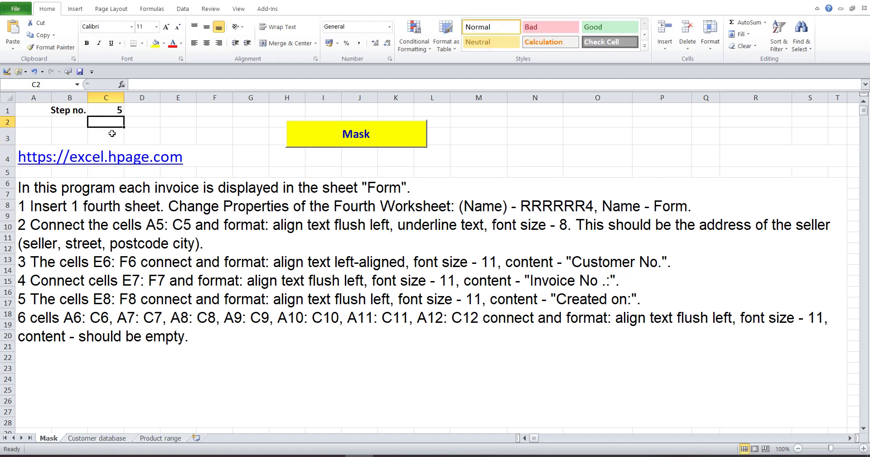
- Copy the word 'Form' from the step 1 instruction text in A6
double_click(127, 187)
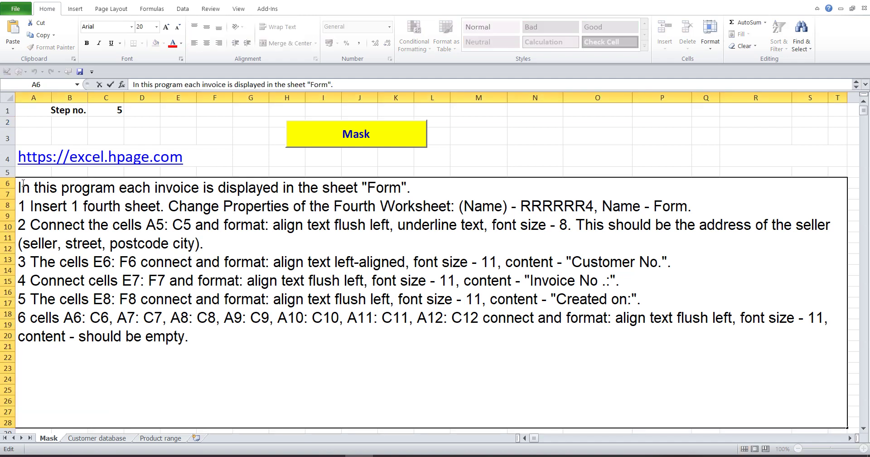
drag(18, 187, 452, 187)
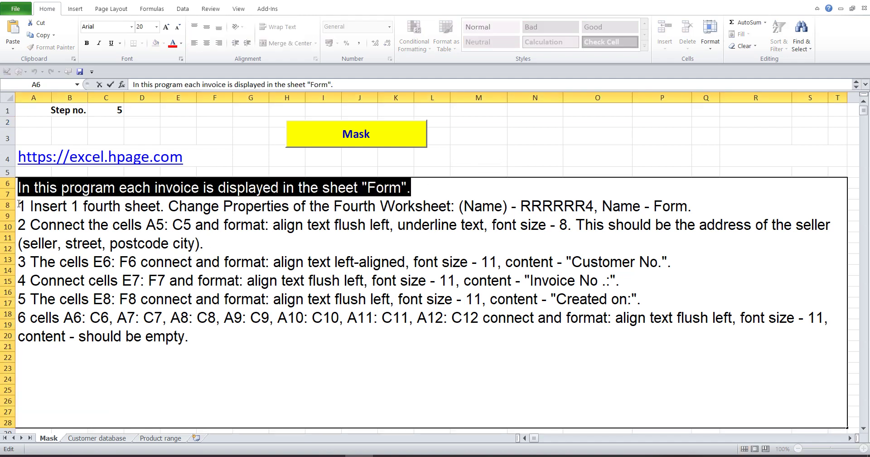
drag(18, 207, 733, 209)
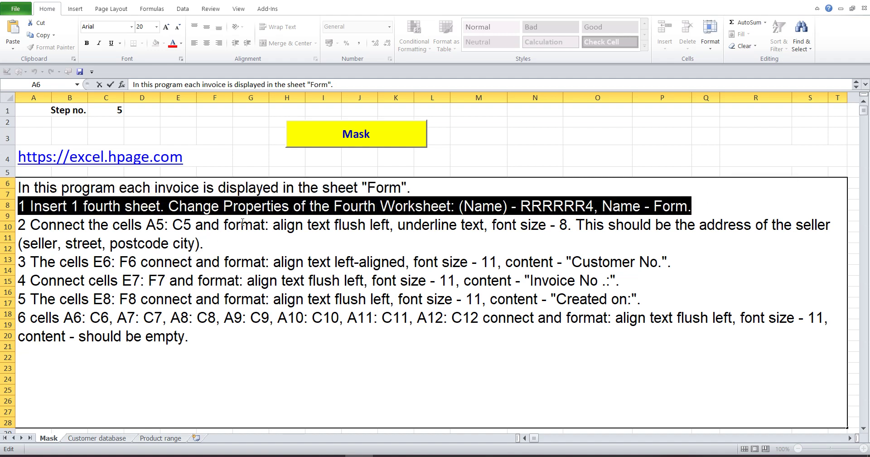
key(Down)
key(Down)
key(Down)
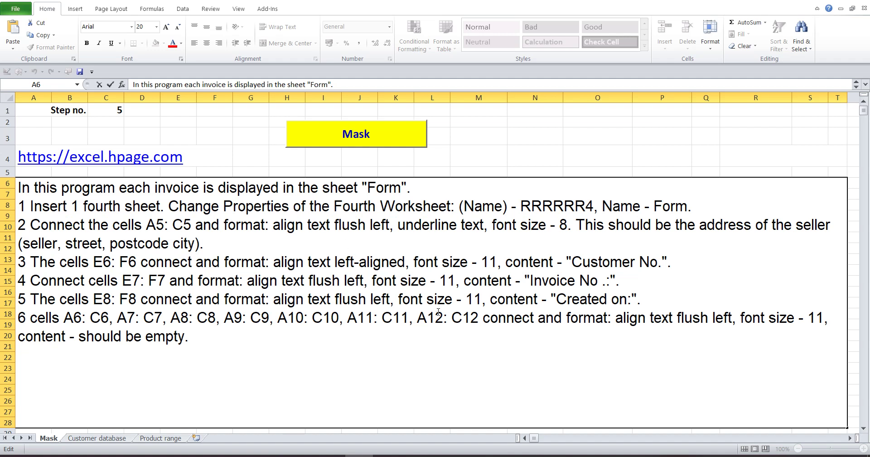
drag(655, 206, 686, 204)
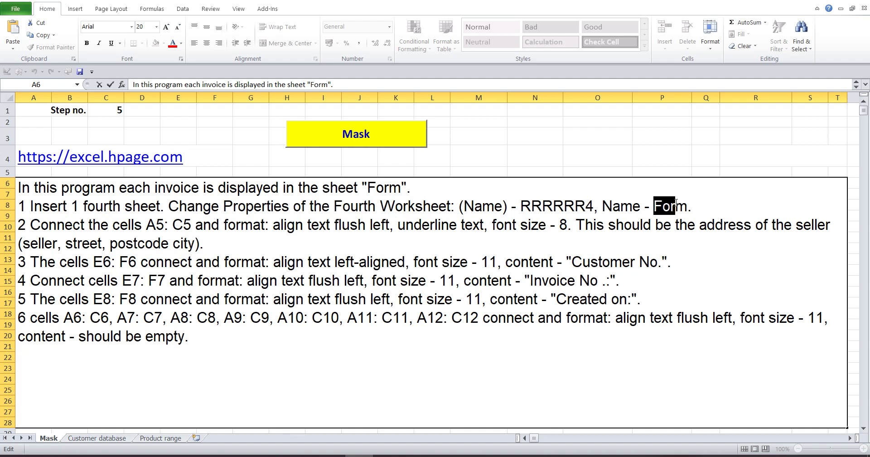
right_click(672, 208)
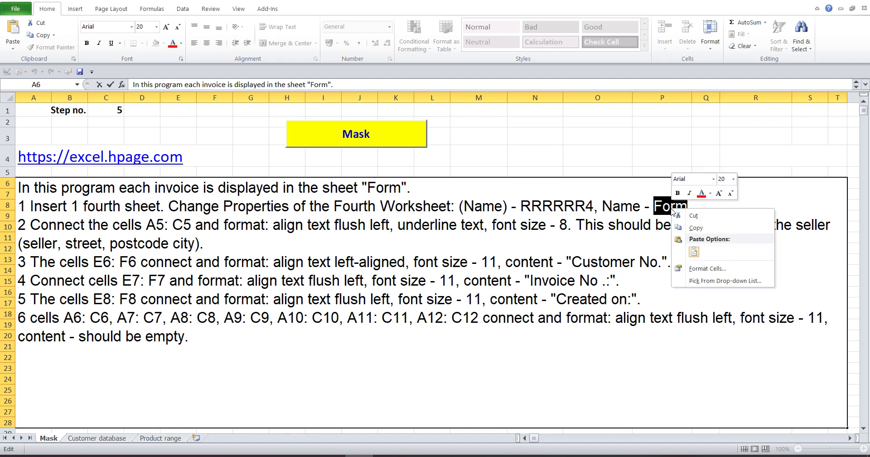
click(701, 227)
- Add a new blank worksheet, Sheet2, after Product range
click(589, 157)
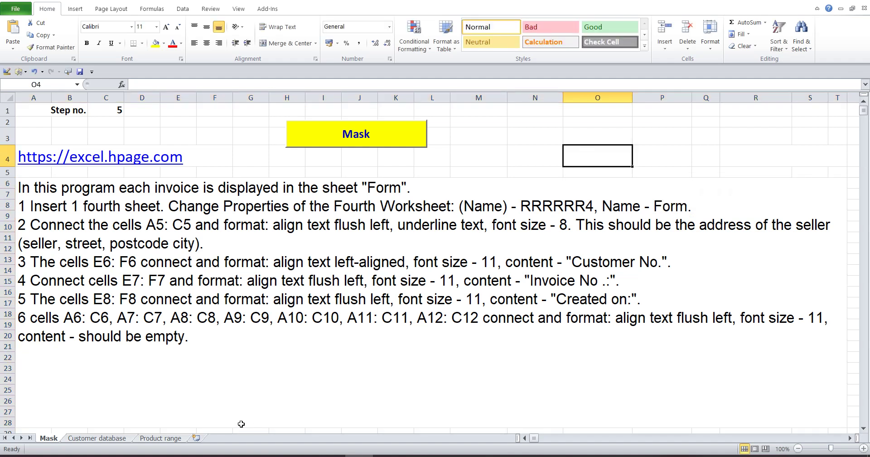
click(196, 438)
right_click(195, 439)
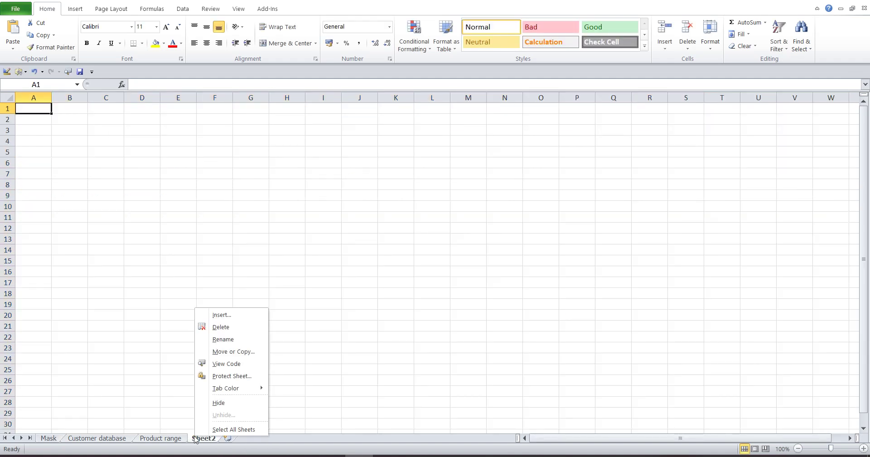
- Set Sheet2's code name (Name) property to RRRRRR4 in the VBA editor
click(222, 365)
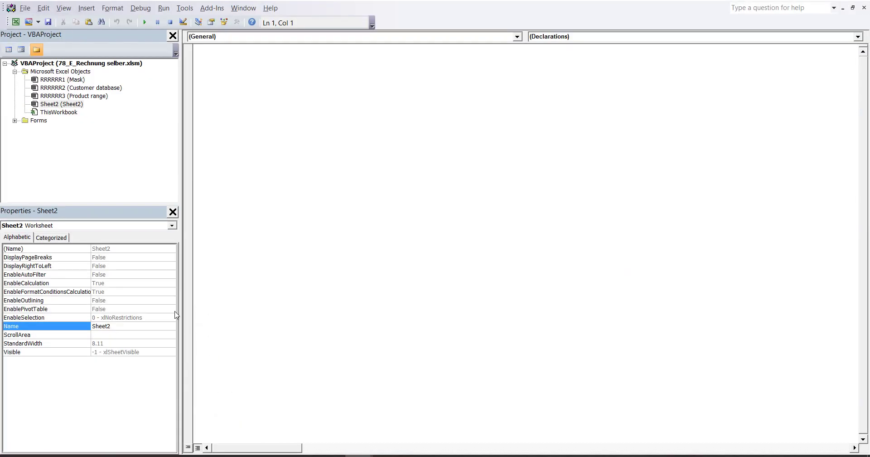
click(117, 250)
double_click(117, 250)
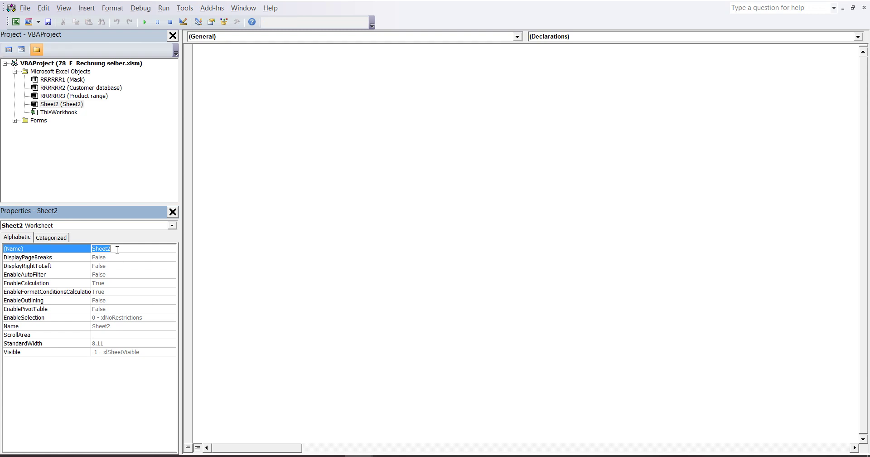
text(RRRRRR)
text(4)
click(117, 327)
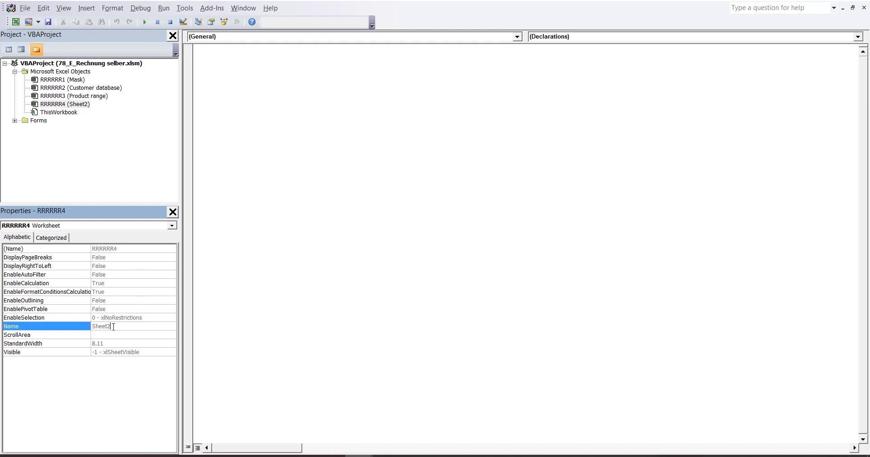
- Paste 'Form' as the sheet's Name property and return to Excel
double_click(114, 327)
right_click(101, 326)
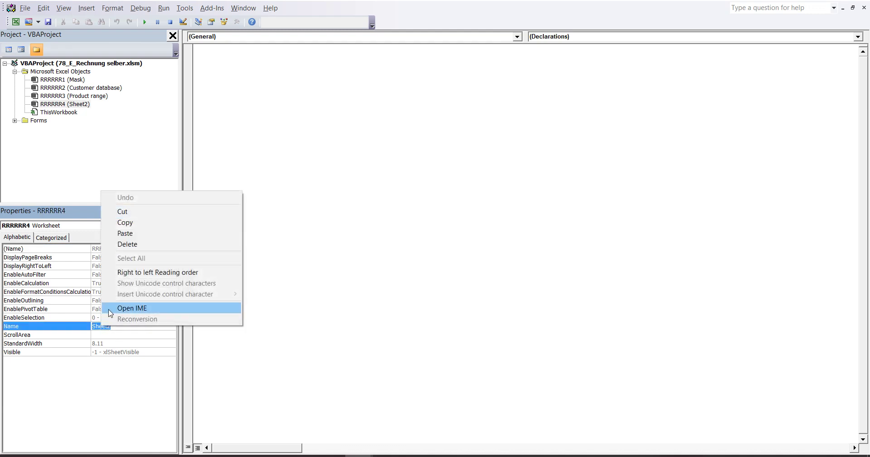
click(123, 234)
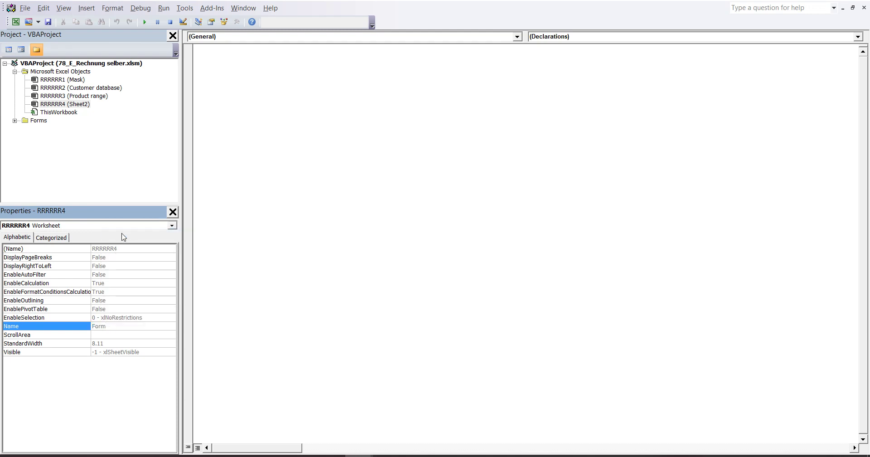
mouse_move(358, 452)
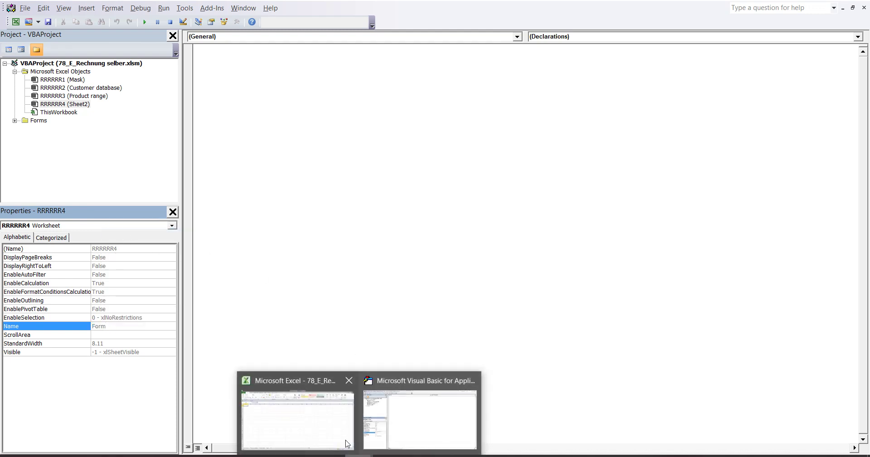
click(318, 413)
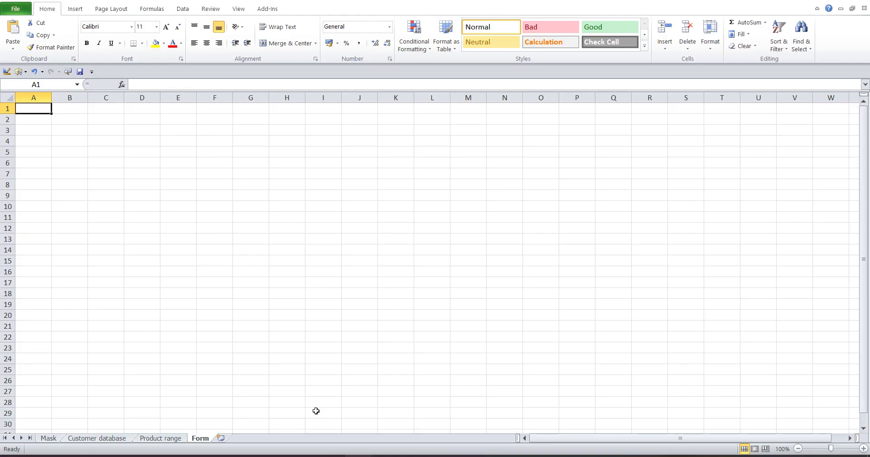
- Copy the step 2 text from 'A5: C5' to 'city).' on the Mask sheet, then go to Form
click(51, 438)
click(97, 284)
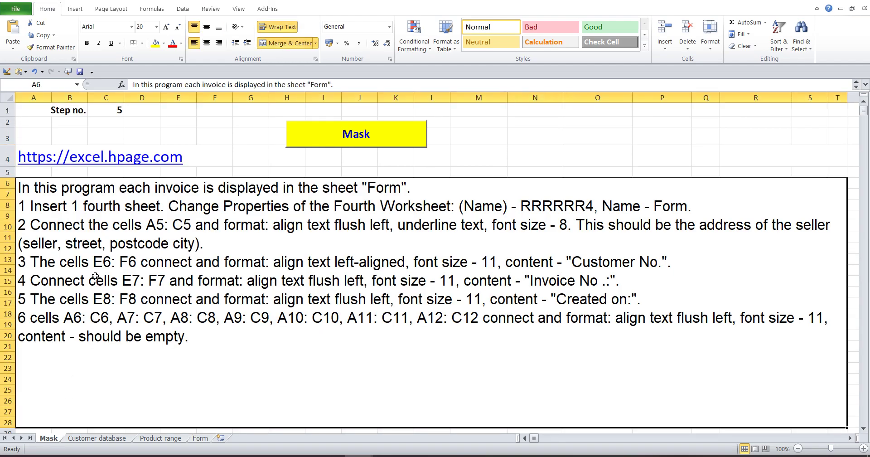
double_click(52, 243)
mouse_move(52, 244)
mouse_down()
mouse_move(48, 225)
mouse_move(205, 245)
mouse_up()
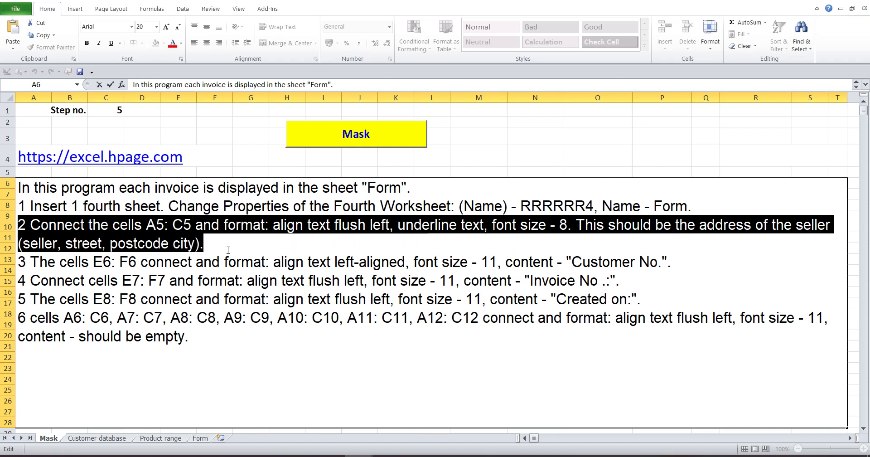
drag(154, 223, 206, 244)
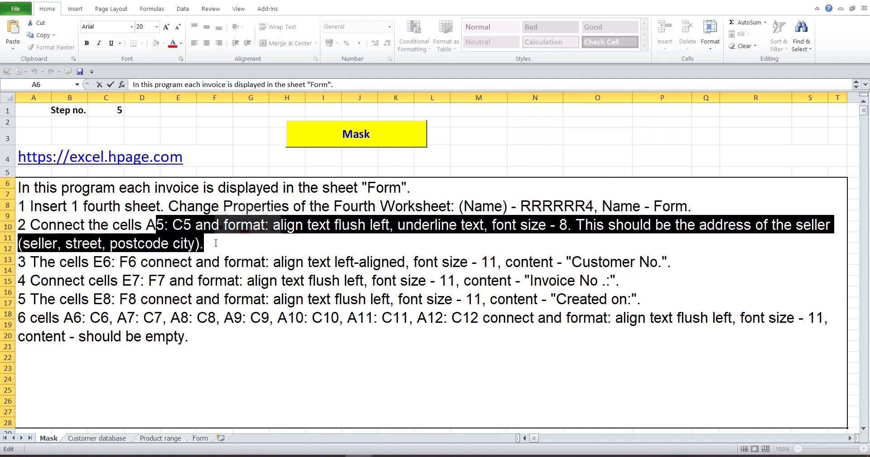
drag(146, 222, 205, 245)
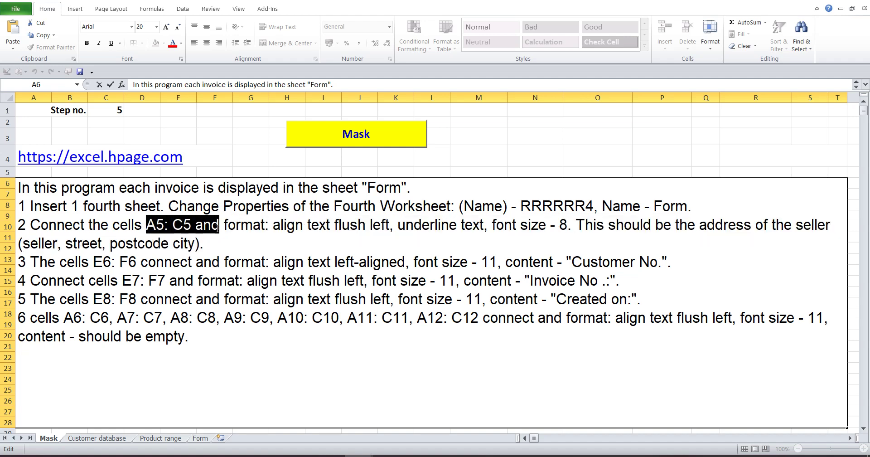
right_click(185, 224)
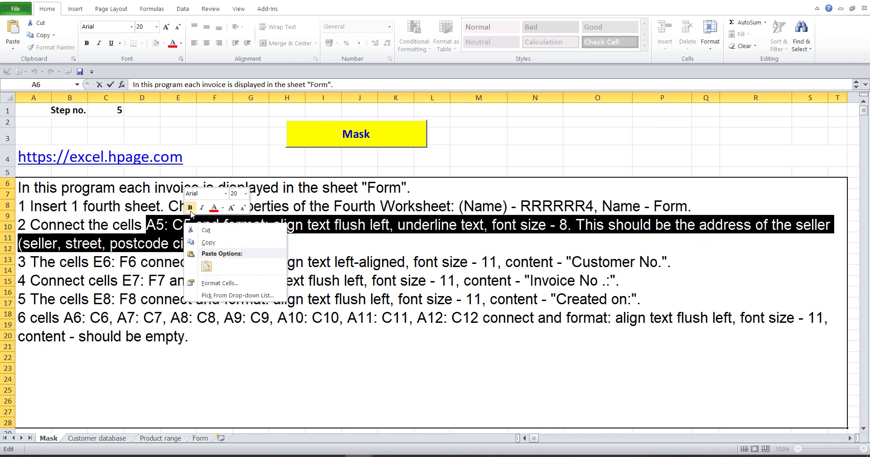
click(208, 244)
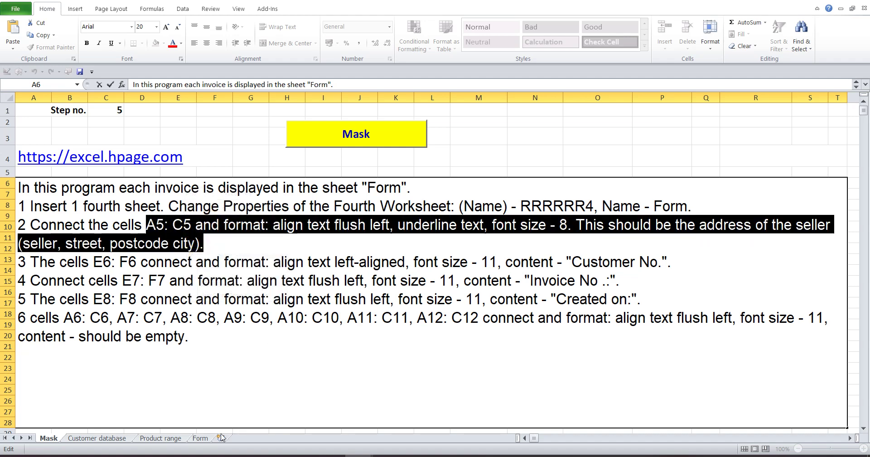
click(200, 437)
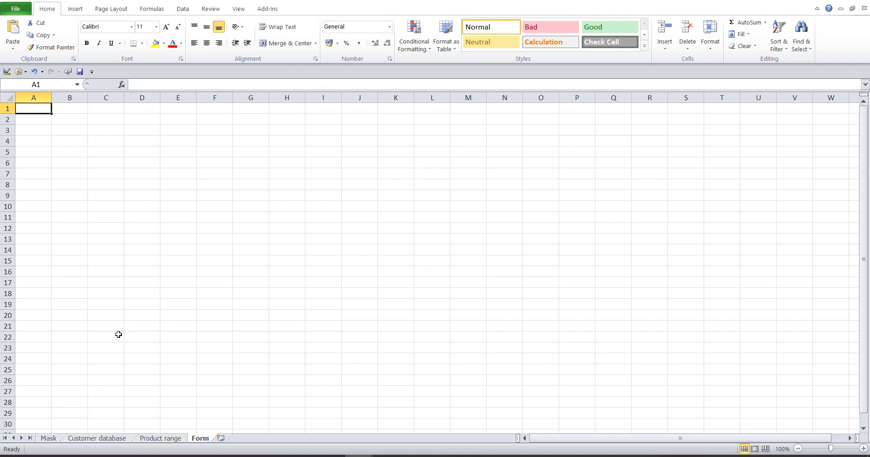
- Paste the step 2 instruction into A8 of Form, then select A5:C5
click(29, 186)
click(14, 28)
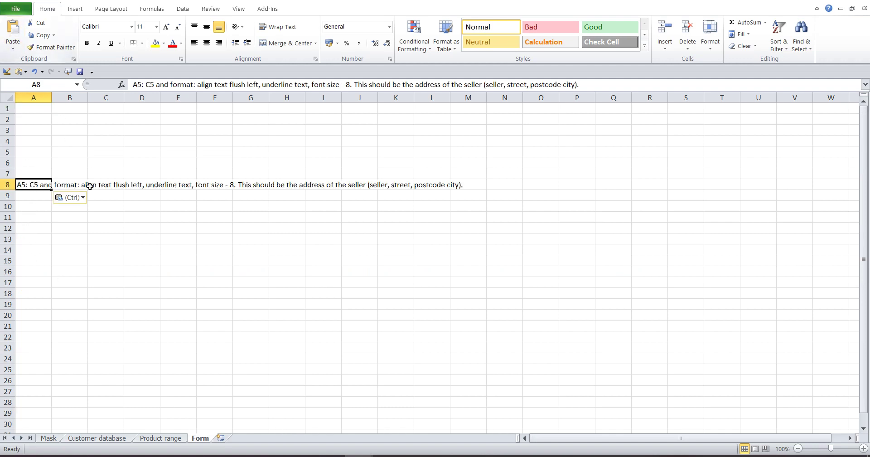
click(33, 153)
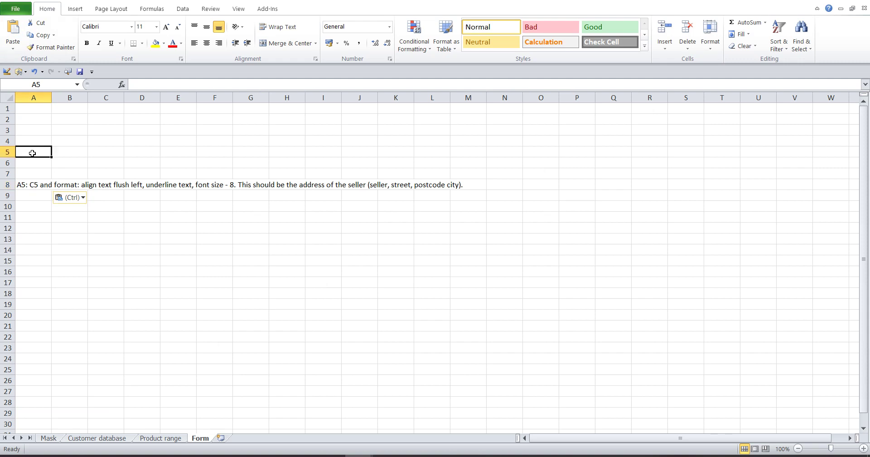
click(33, 182)
key(Delete)
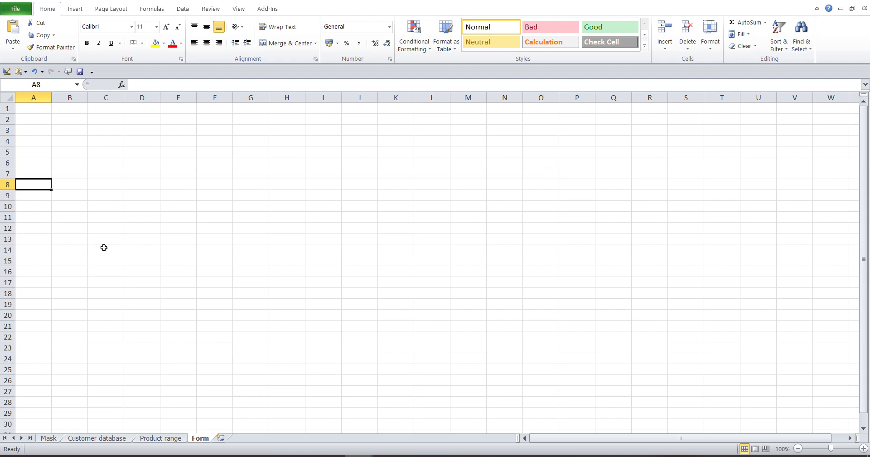
key(ctrl+a)
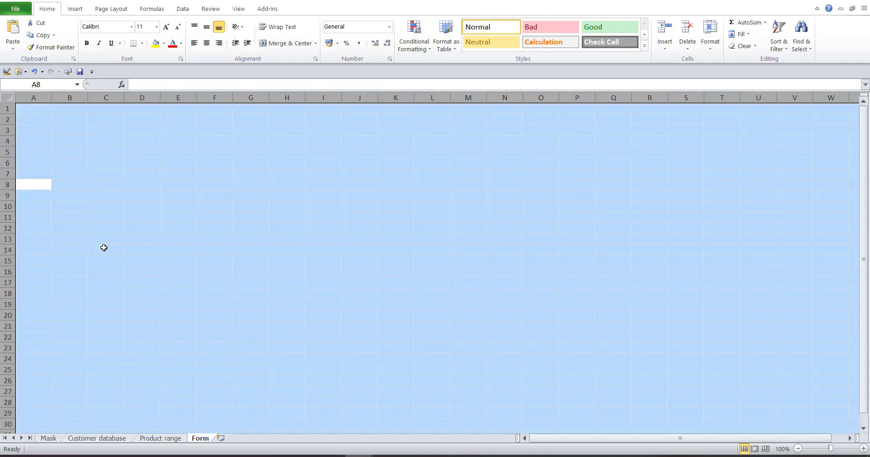
click(206, 44)
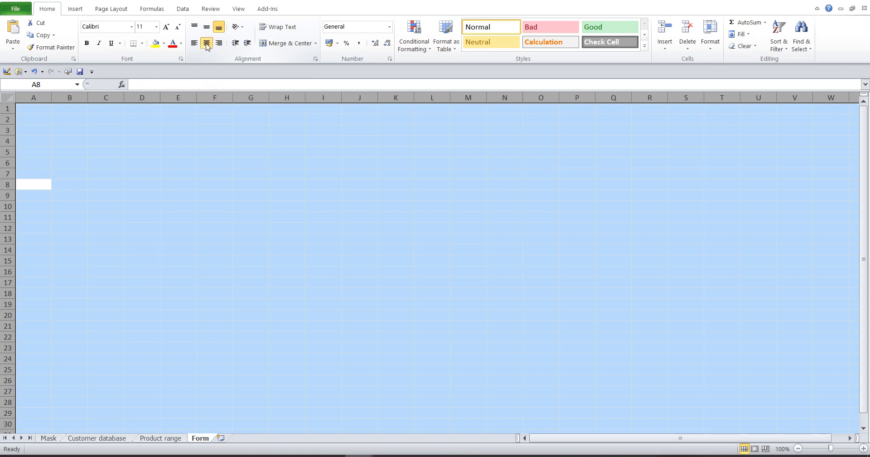
click(28, 182)
click(13, 31)
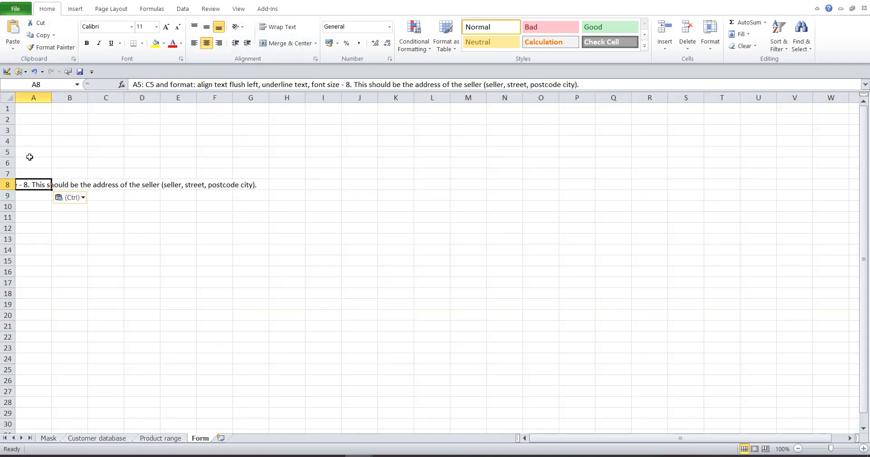
drag(27, 155, 91, 153)
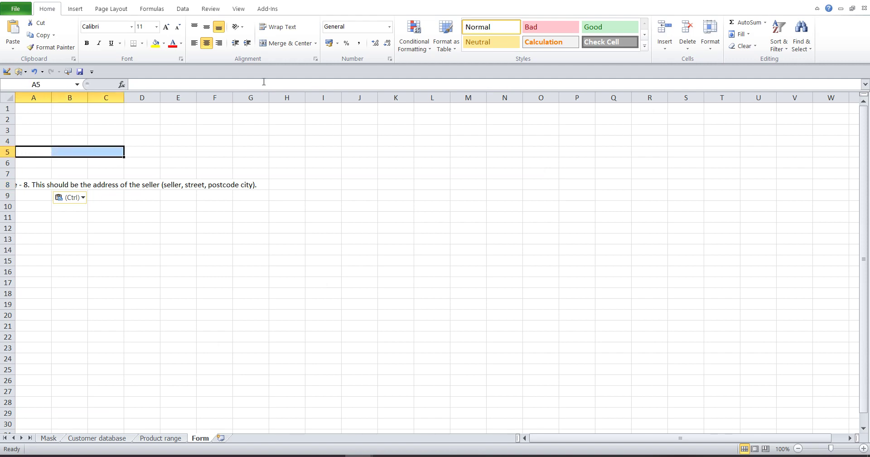
- Merge A5:C5, align it left, underline it and set font size 8
click(263, 43)
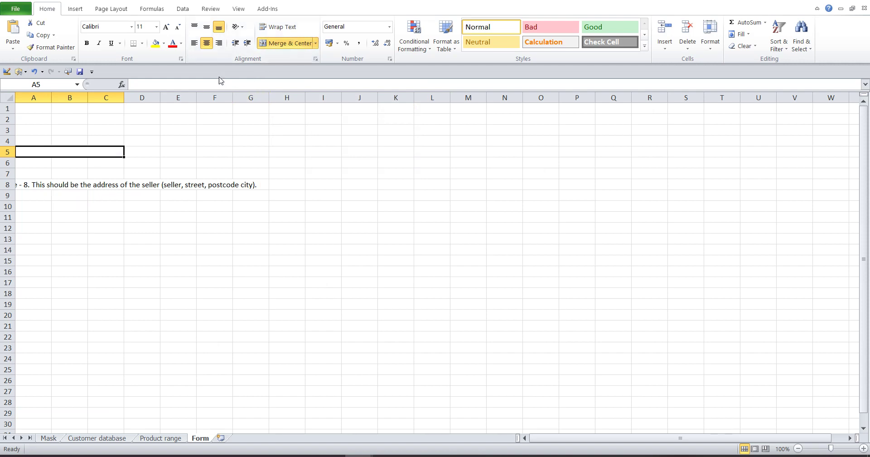
click(194, 43)
click(113, 44)
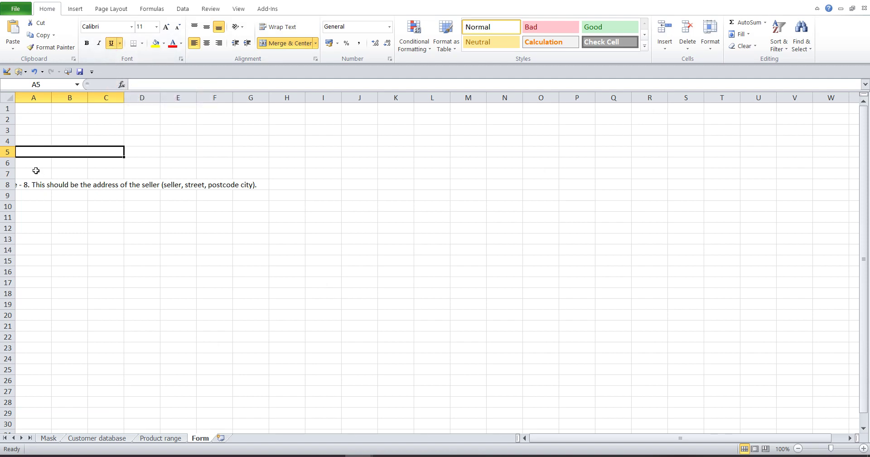
click(156, 27)
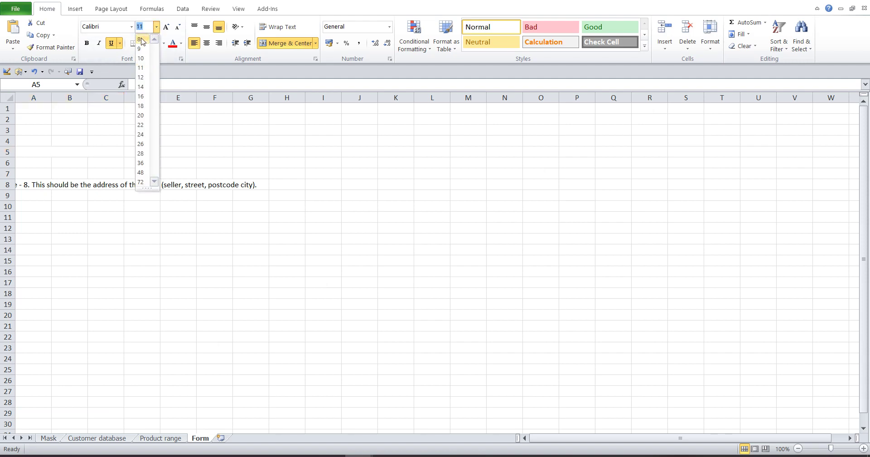
click(142, 40)
click(27, 183)
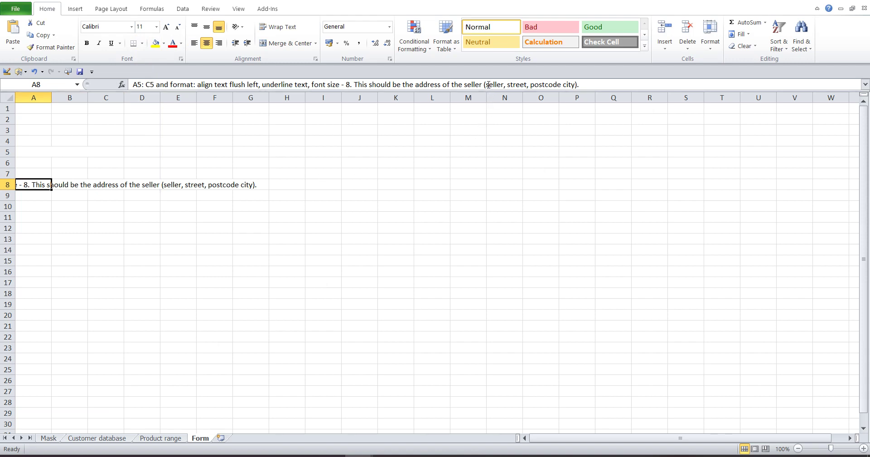
- Copy 'seller, street, postcode city' from the A8 instruction in the formula bar
drag(486, 85, 574, 85)
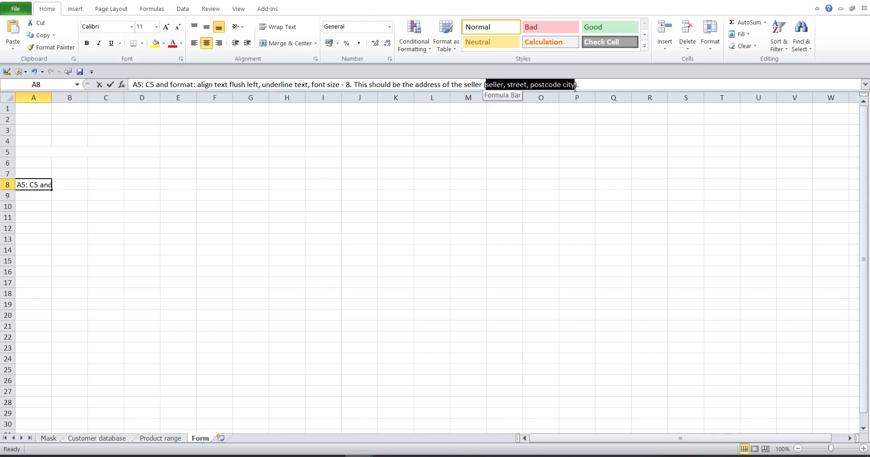
right_click(514, 84)
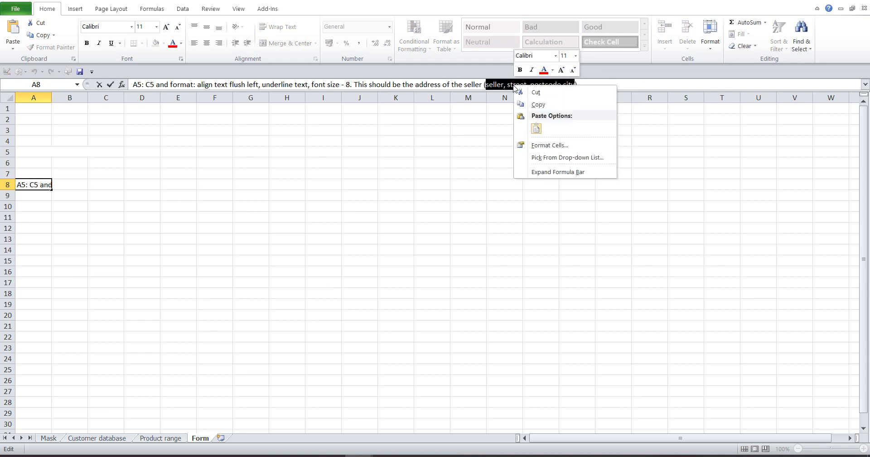
click(532, 107)
- Paste 'seller, street, postcode city' into the merged A5:C5 cell
click(47, 151)
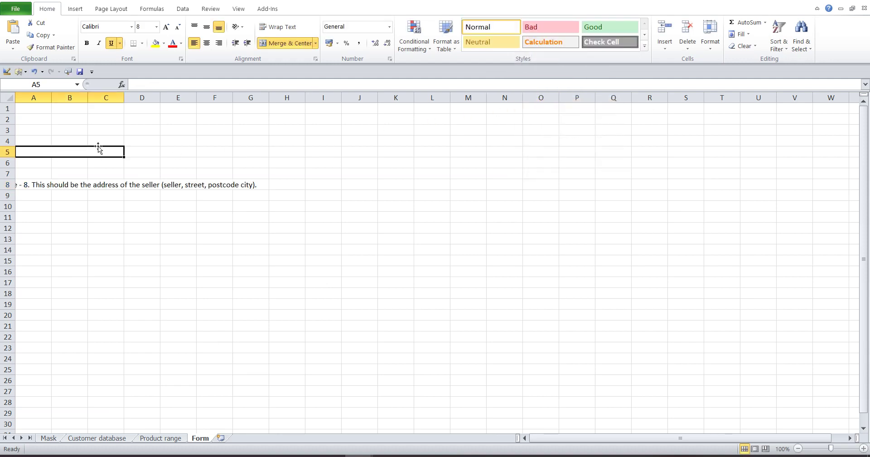
click(157, 83)
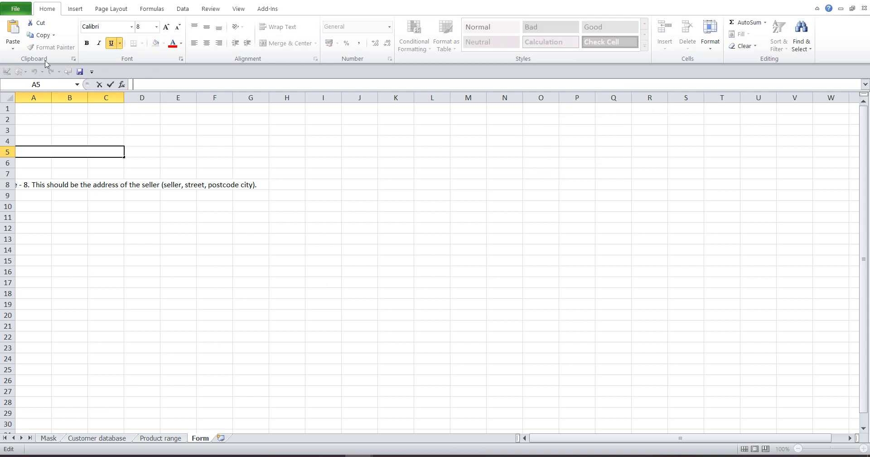
click(13, 30)
click(77, 225)
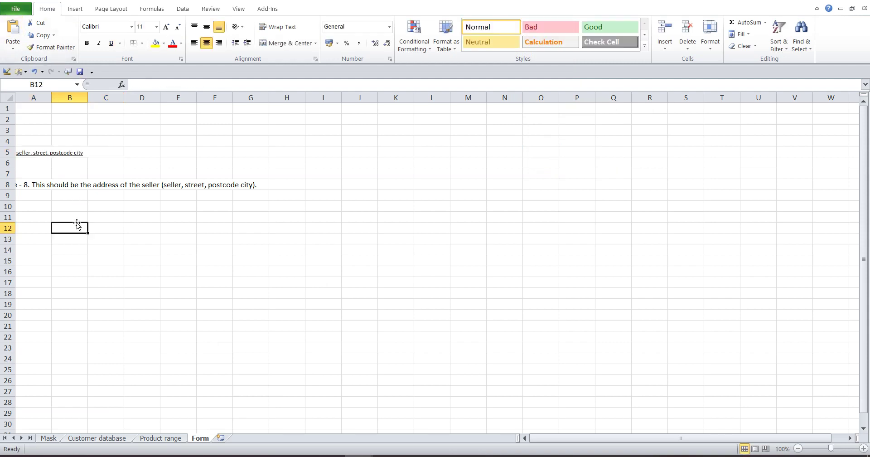
- Delete the leftover instruction text from A8
click(26, 184)
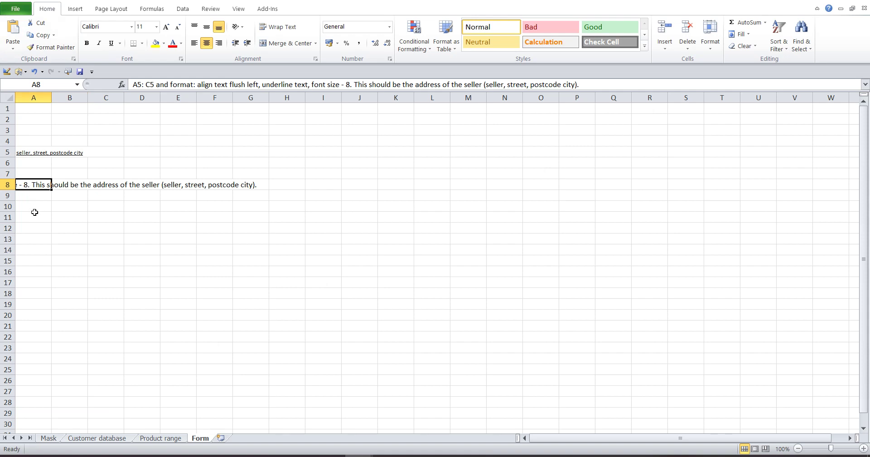
key(Delete)
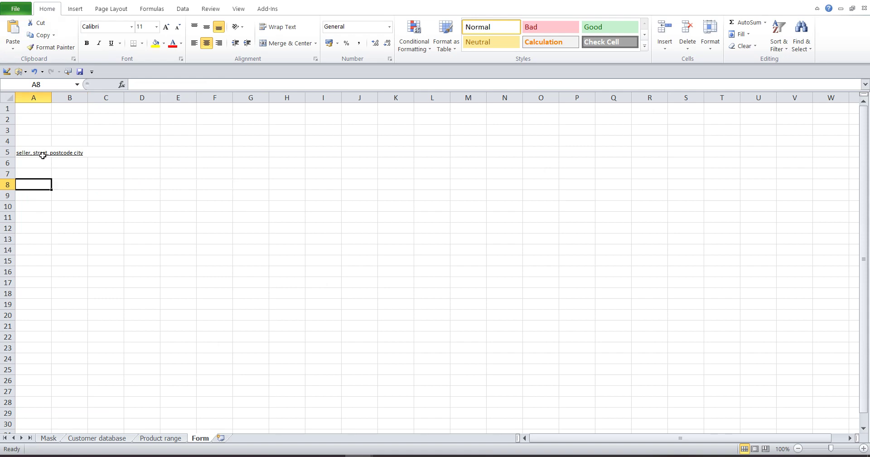
click(43, 155)
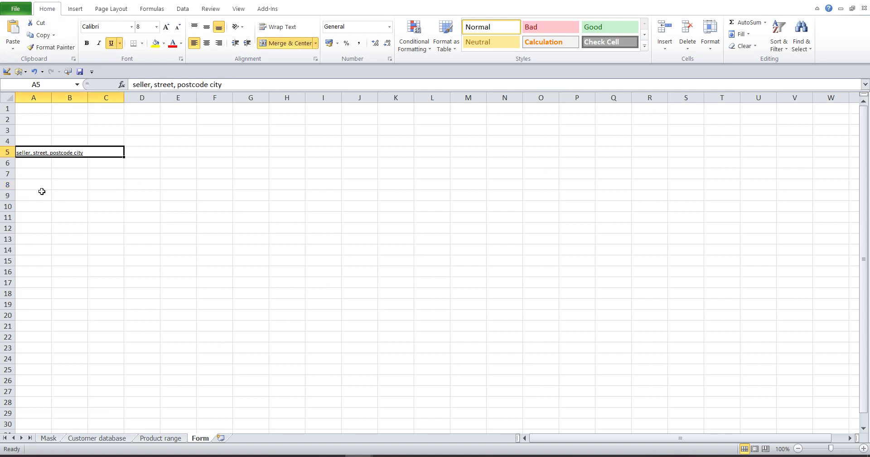
click(38, 231)
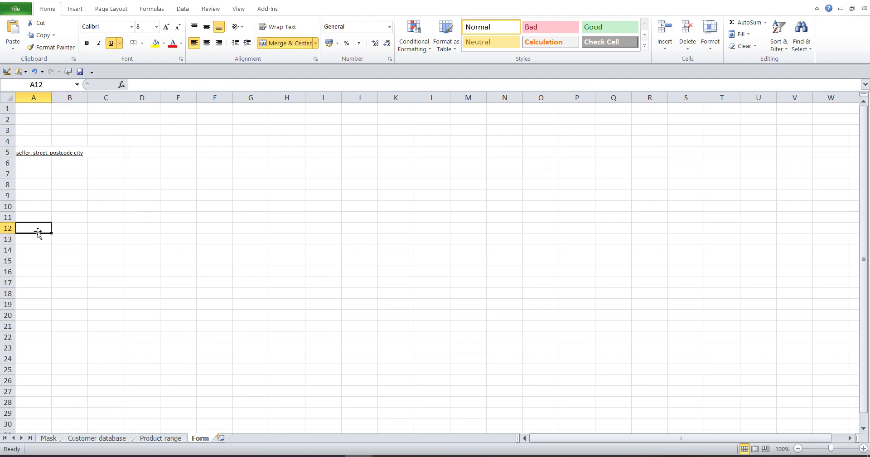
- Copy instruction lines 3 to 5 from the Mask sheet's text cell
click(49, 438)
double_click(94, 262)
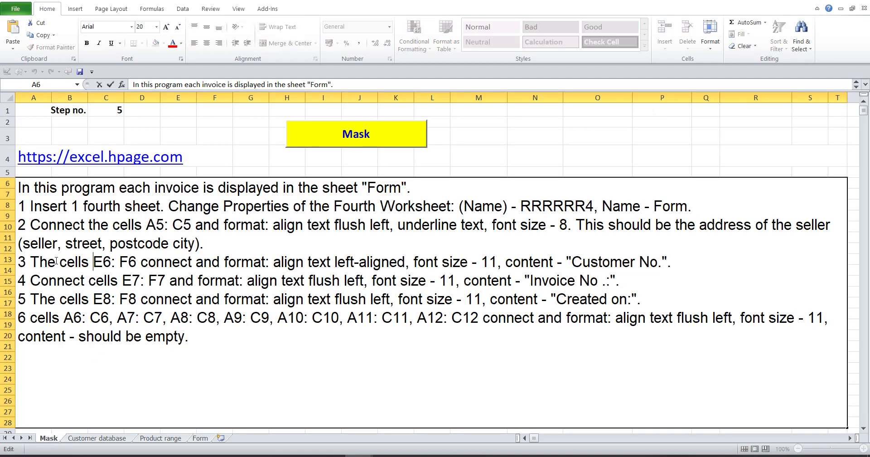
drag(21, 261, 705, 256)
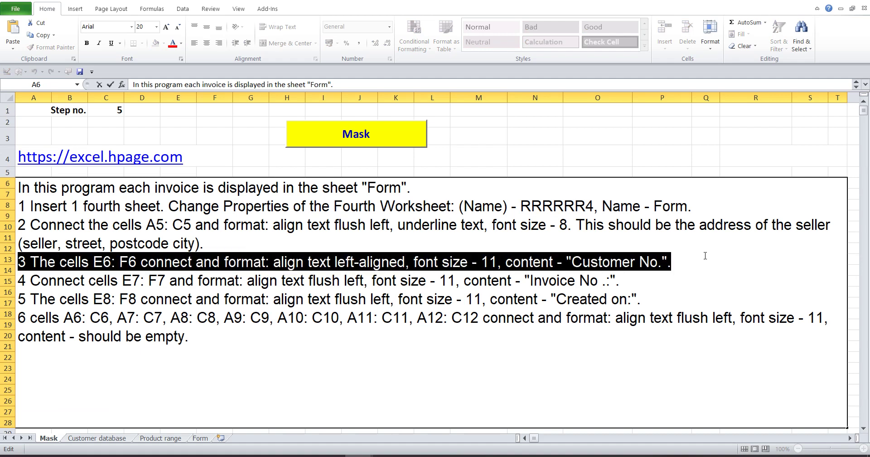
drag(712, 258, 714, 297)
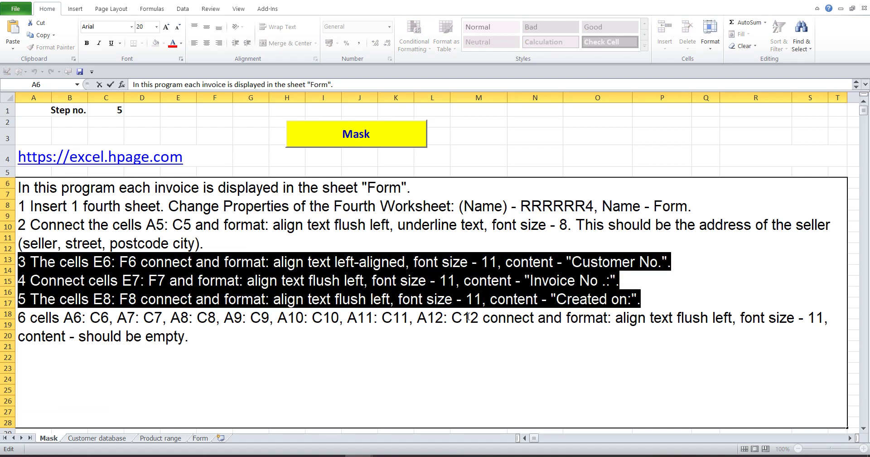
right_click(259, 259)
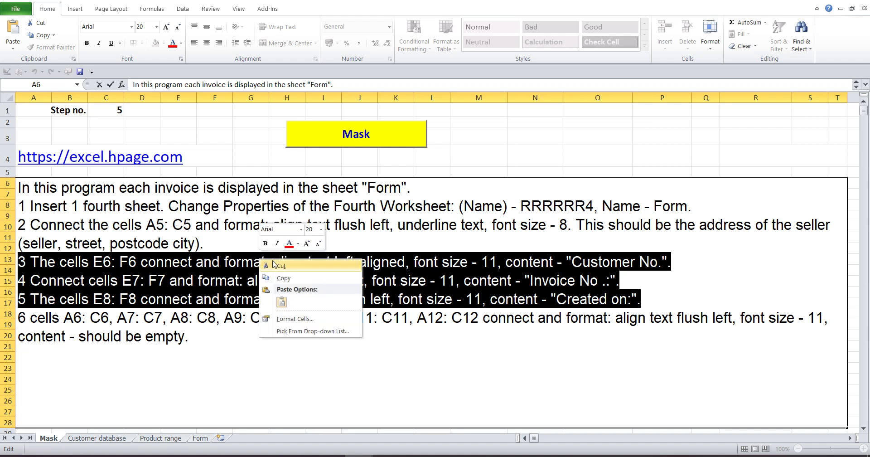
click(283, 279)
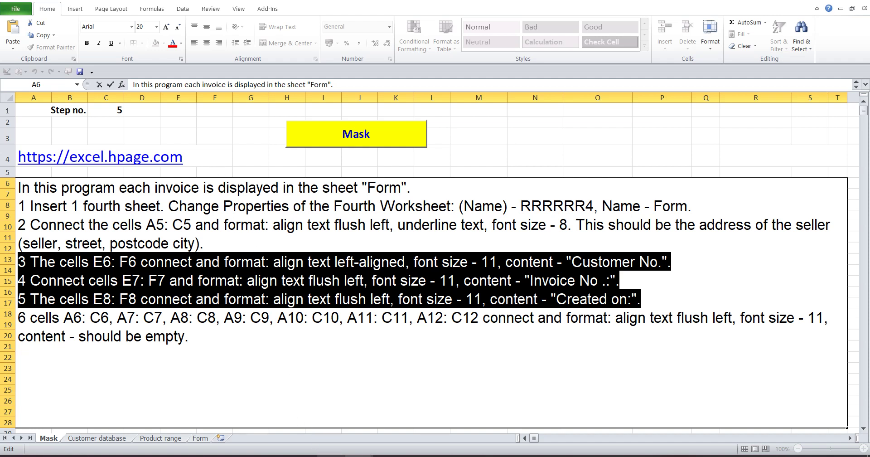
- Paste the copied steps 3–5 into A12 on the Form sheet
click(200, 438)
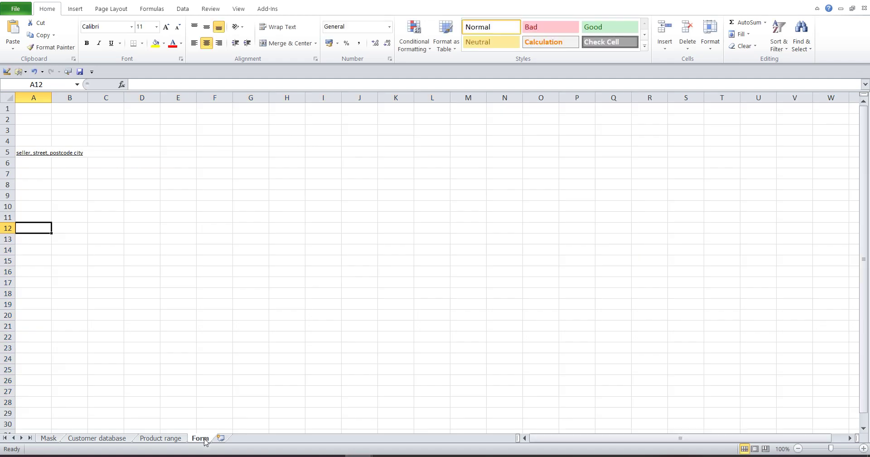
click(167, 271)
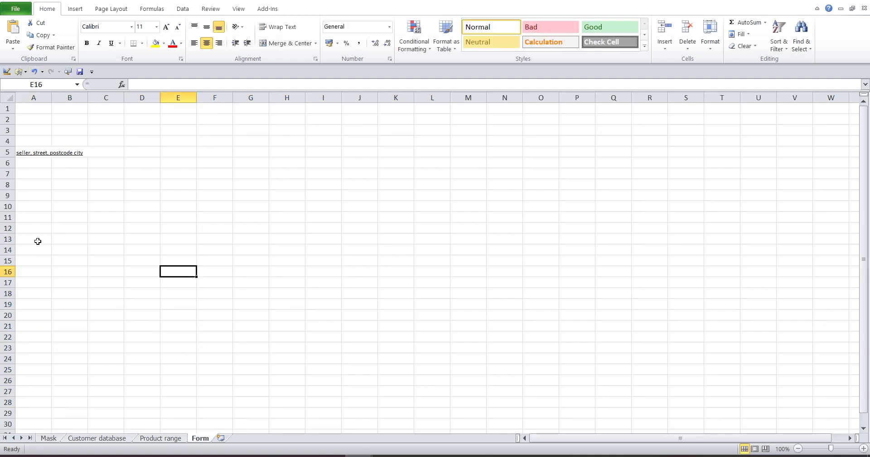
click(33, 228)
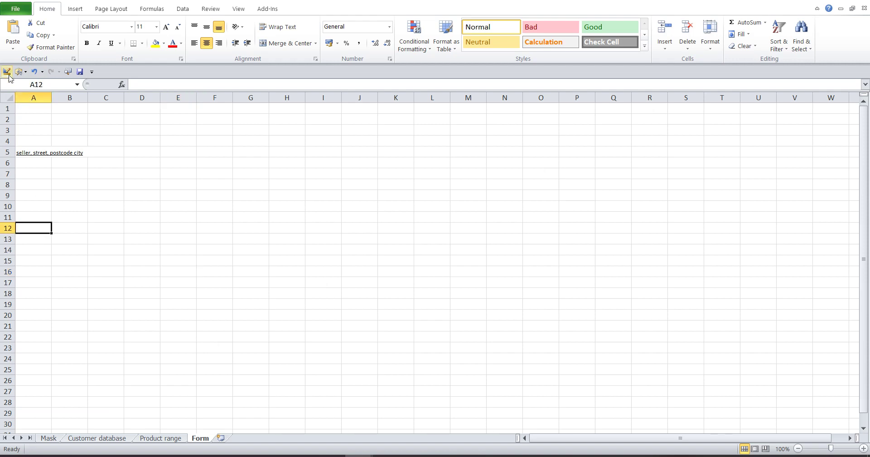
click(13, 29)
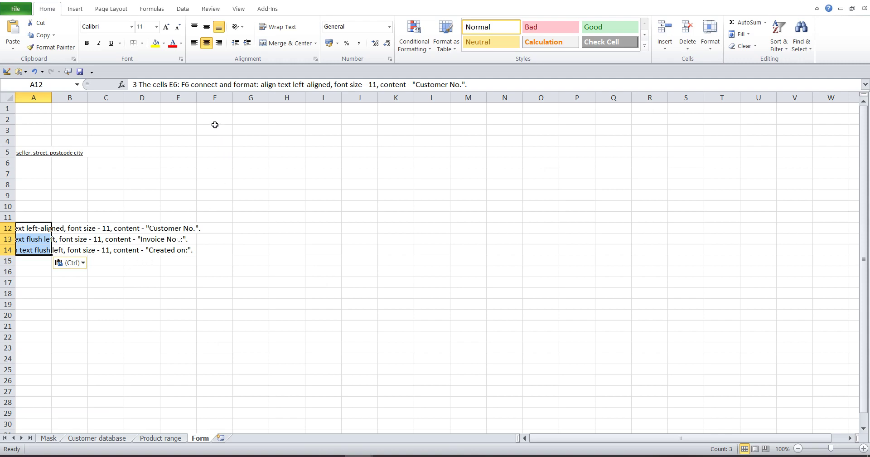
- Merge E6:F6 into one left-aligned cell
click(174, 159)
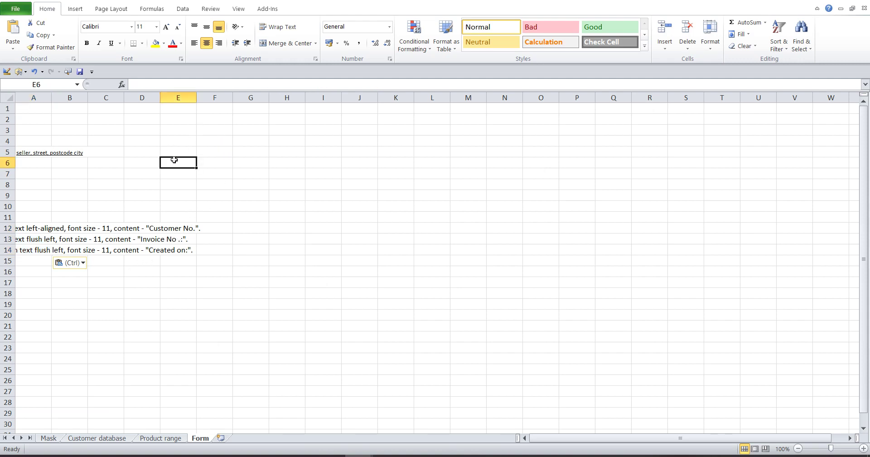
mouse_move(174, 159)
mouse_down()
mouse_move(239, 158)
mouse_move(222, 159)
mouse_up()
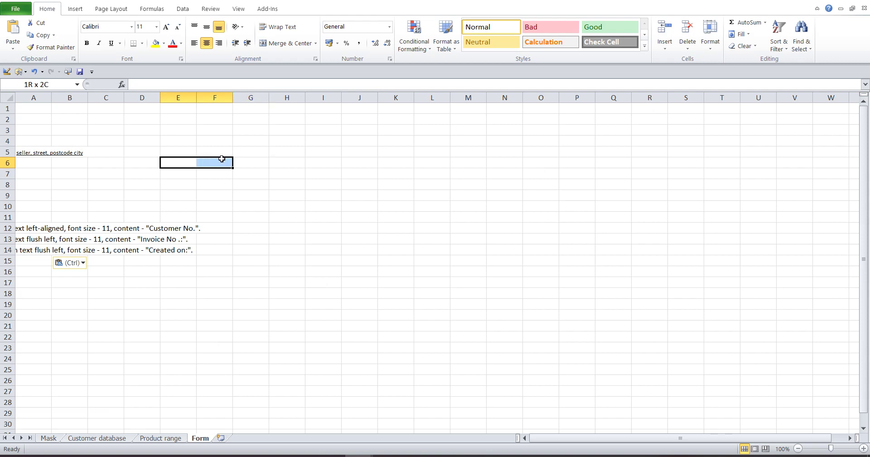
click(265, 44)
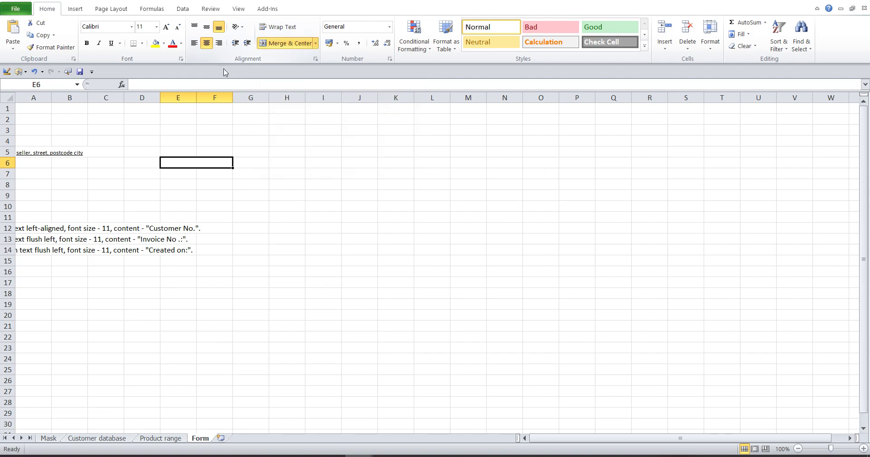
click(193, 45)
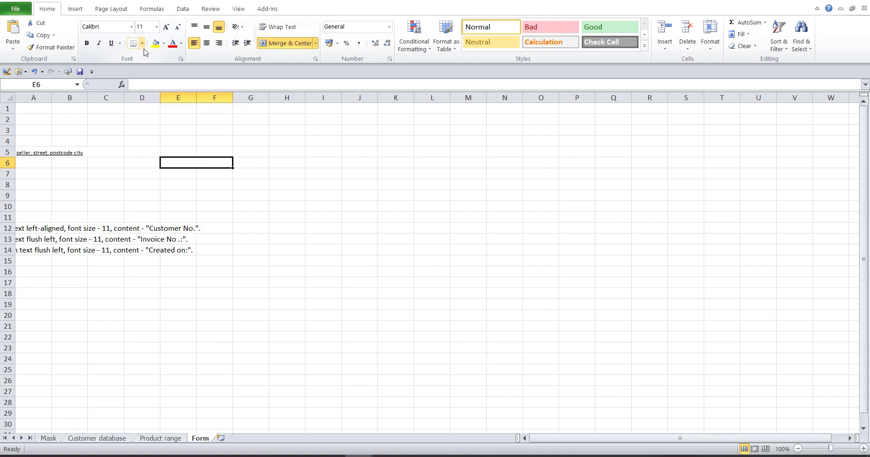
click(174, 164)
click(22, 250)
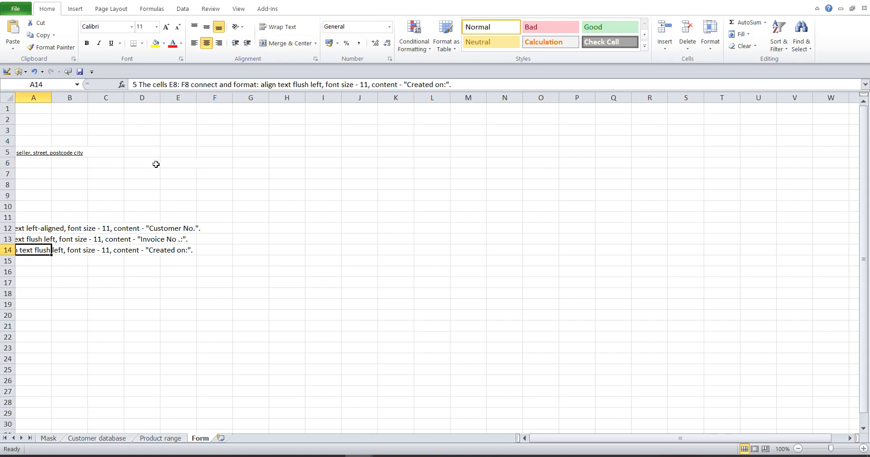
- Copy E6:F6's merged left-aligned format onto E7:F7 and E8:F8 with Format Painter
click(184, 161)
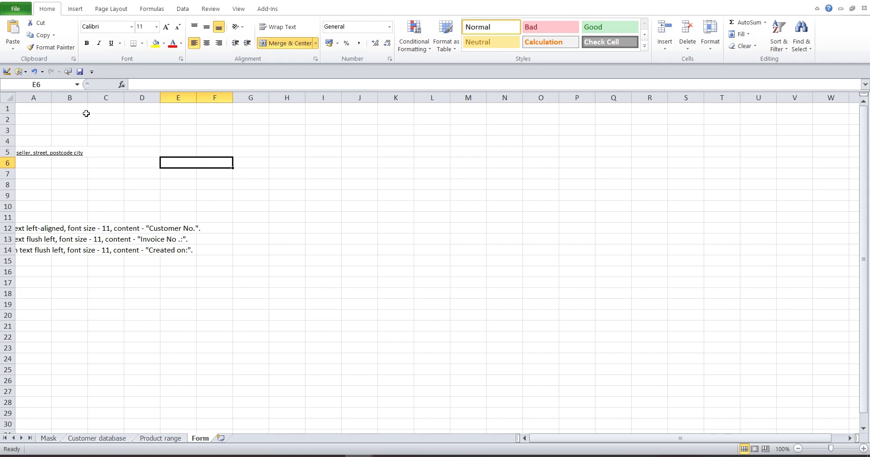
click(45, 51)
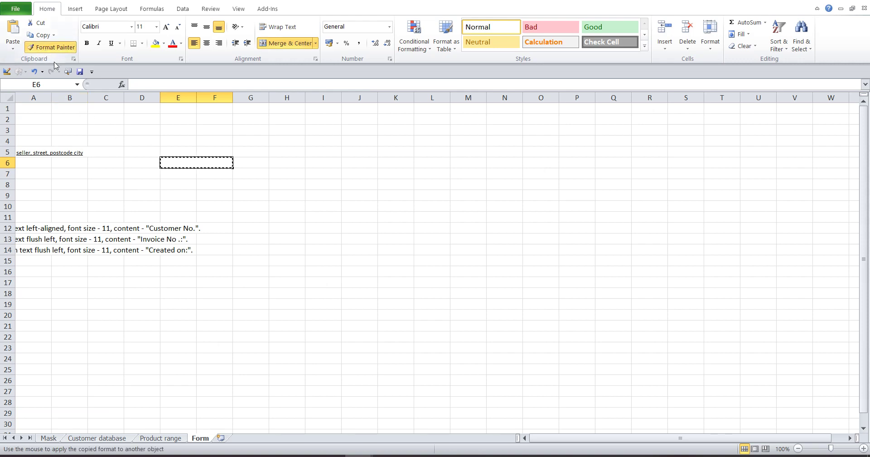
click(168, 176)
click(169, 186)
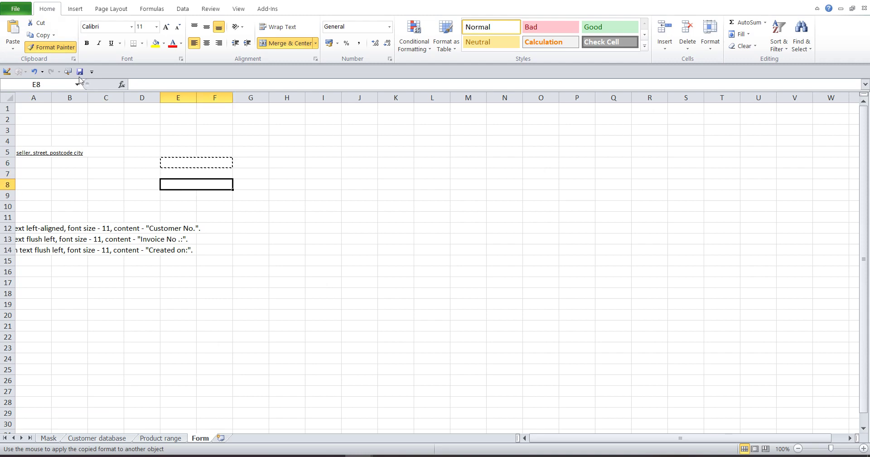
click(43, 51)
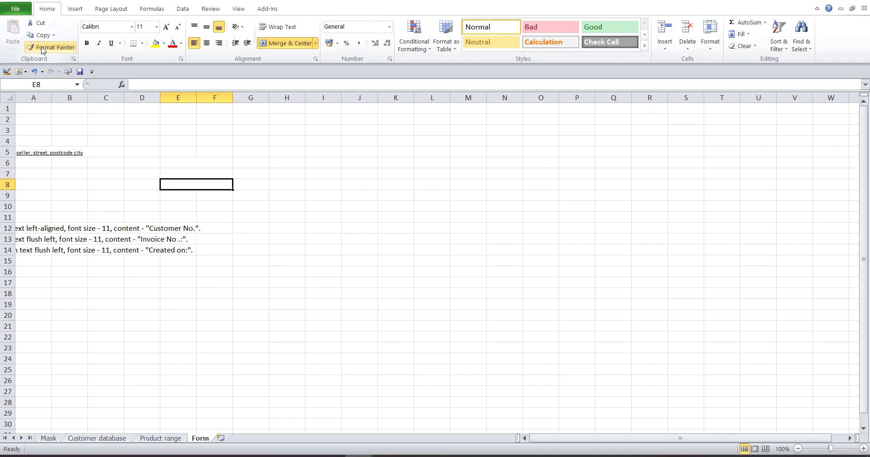
click(26, 226)
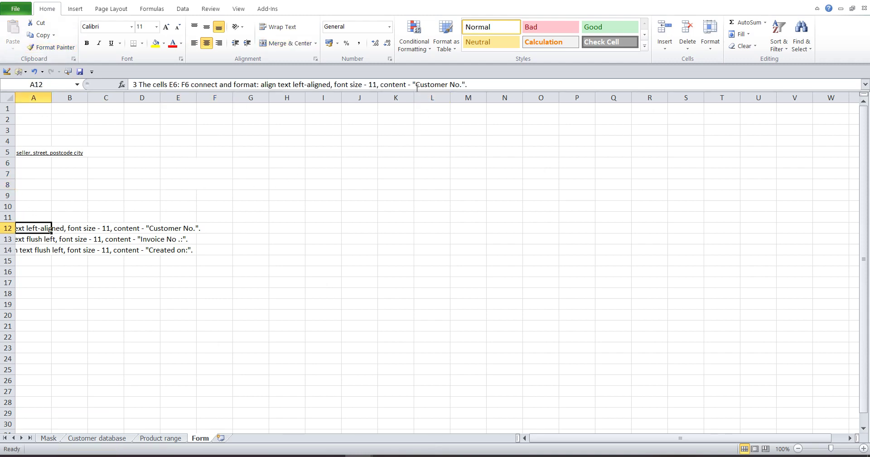
- Cut 'Customer No.' from the A12 instruction and paste it into merged E6:F6
drag(416, 85, 462, 84)
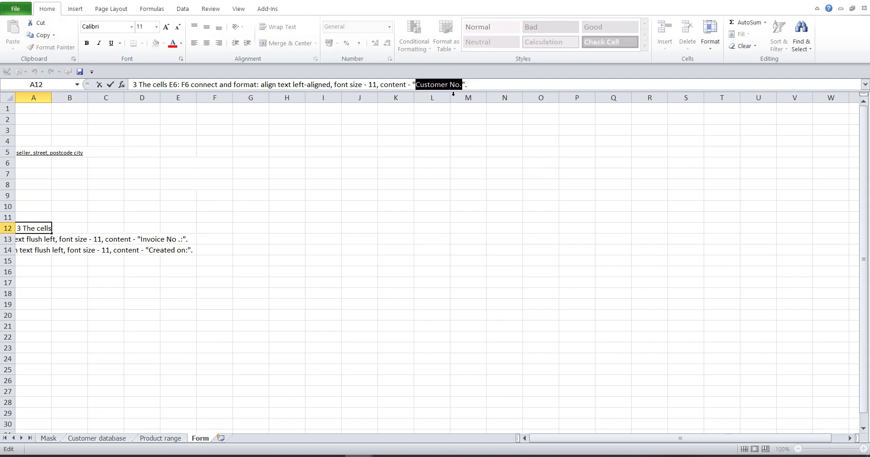
click(37, 23)
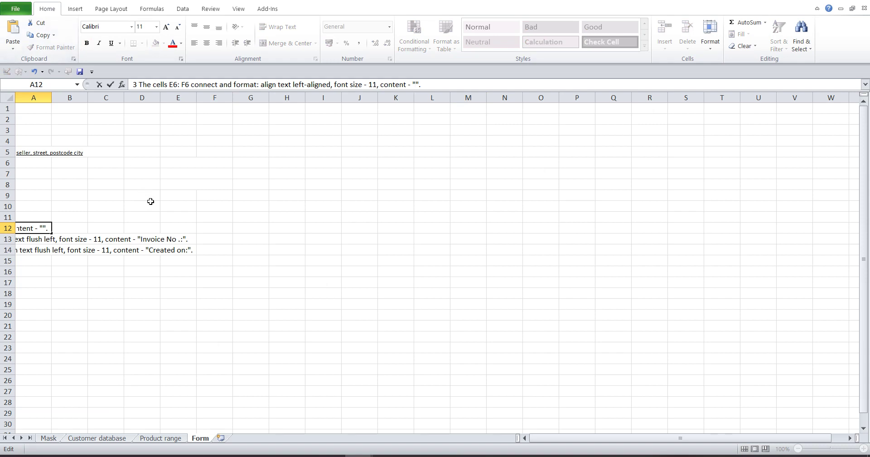
click(178, 166)
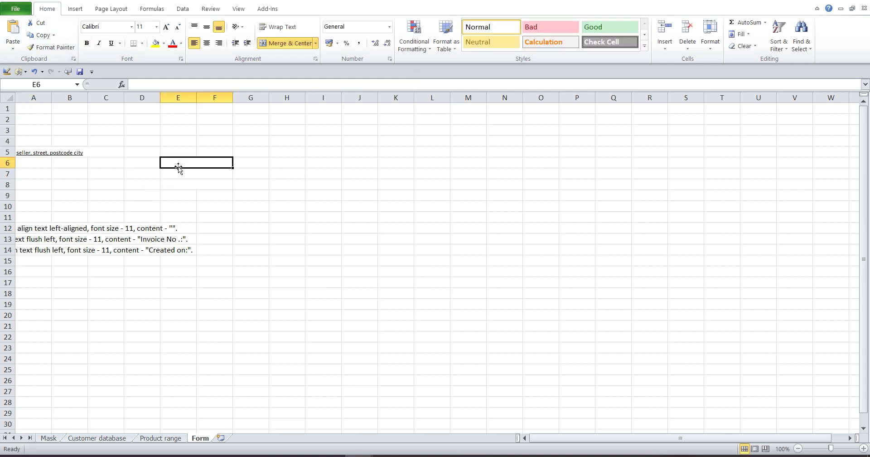
click(154, 83)
click(15, 28)
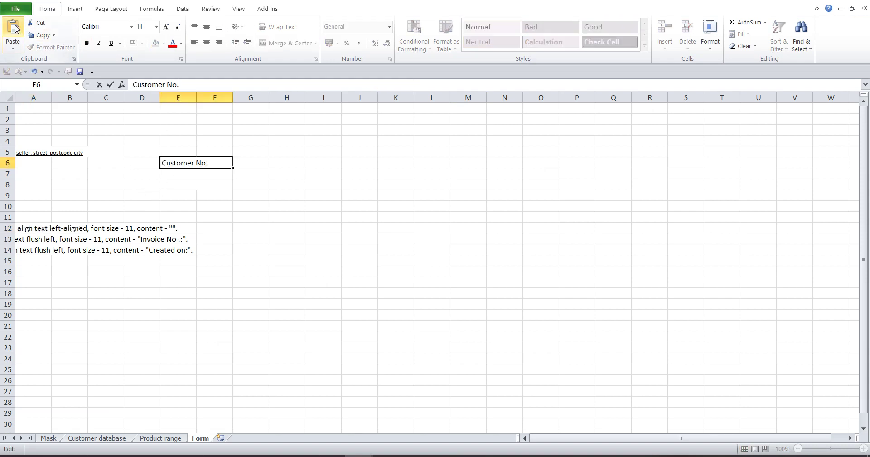
click(23, 239)
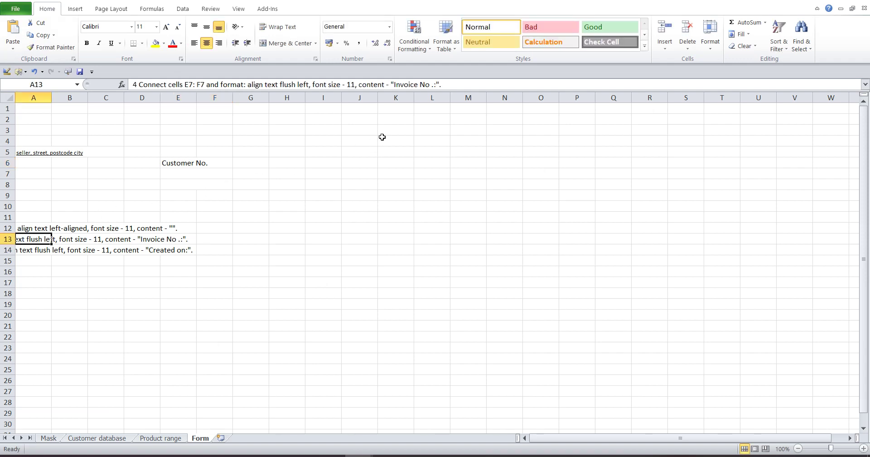
- Move the text 'Invoice No .:' from the instruction note into E7
drag(393, 84, 438, 84)
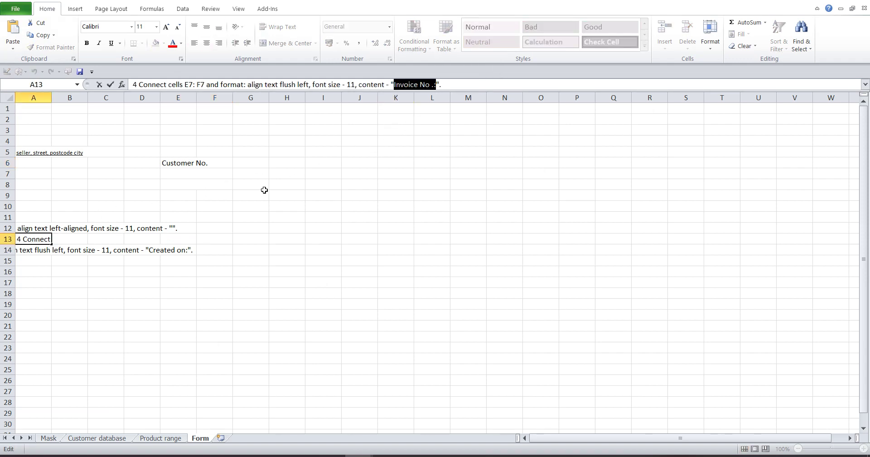
click(41, 23)
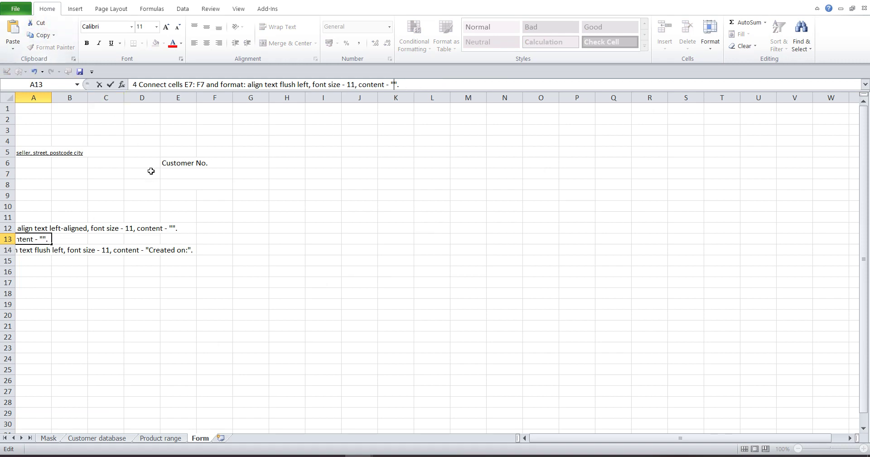
click(178, 176)
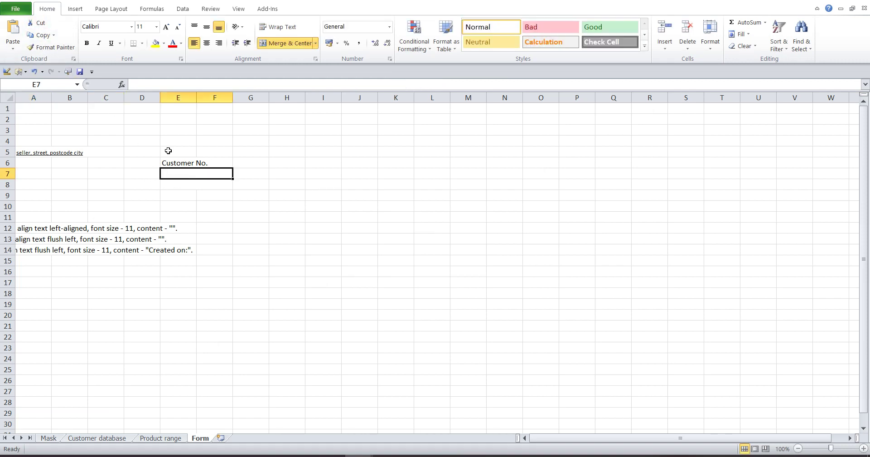
click(145, 85)
click(13, 28)
text(Invoice No .:)
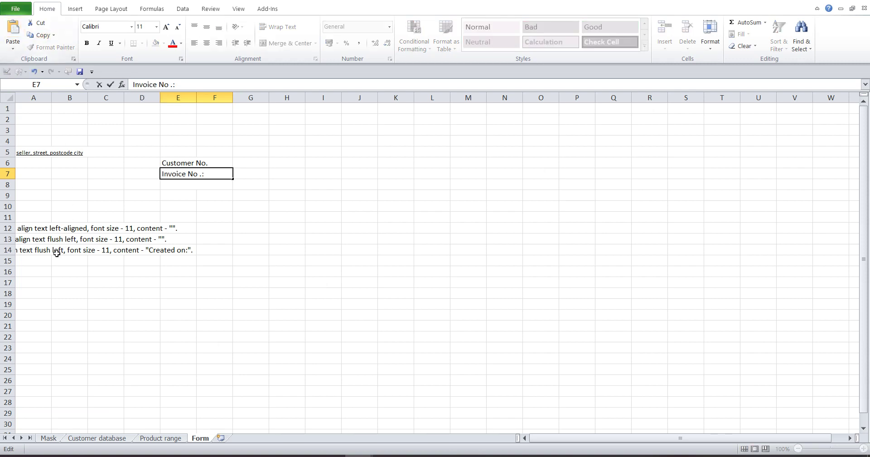
click(27, 249)
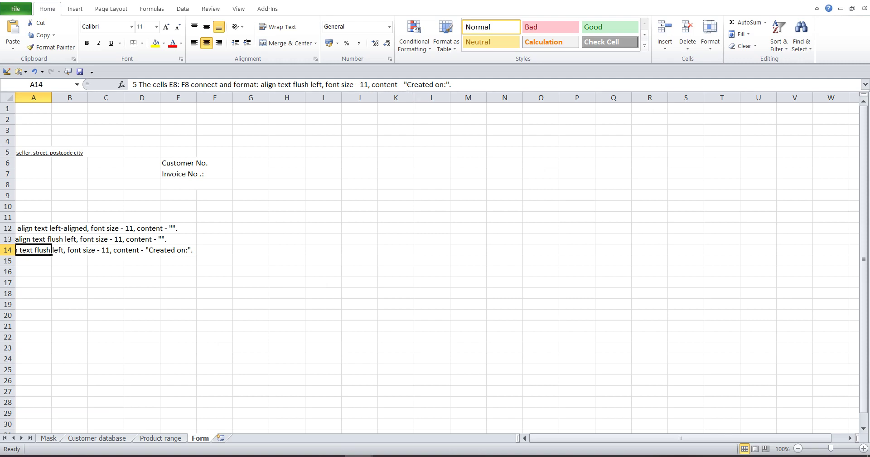
- Move the text 'Created on:' from the A14 instruction into E8
drag(408, 85, 446, 85)
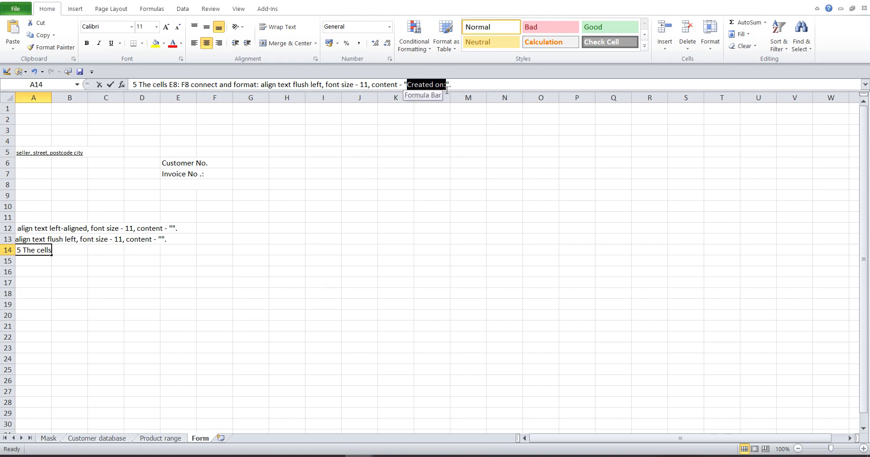
click(38, 23)
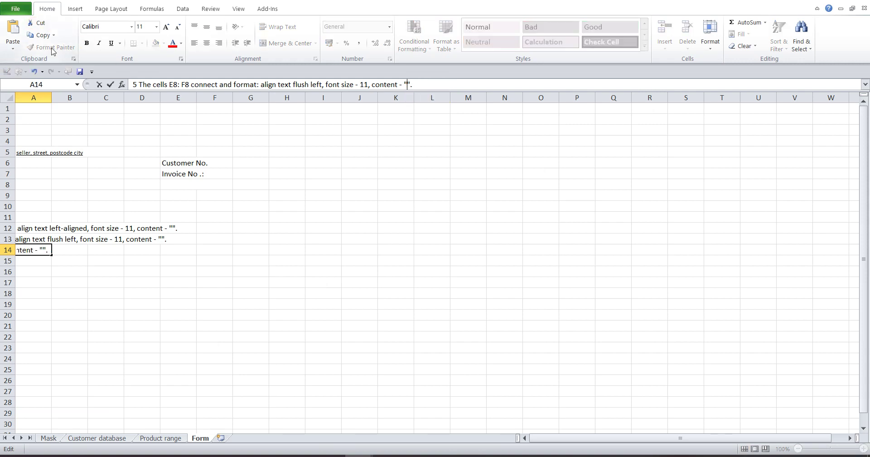
drag(175, 190, 213, 185)
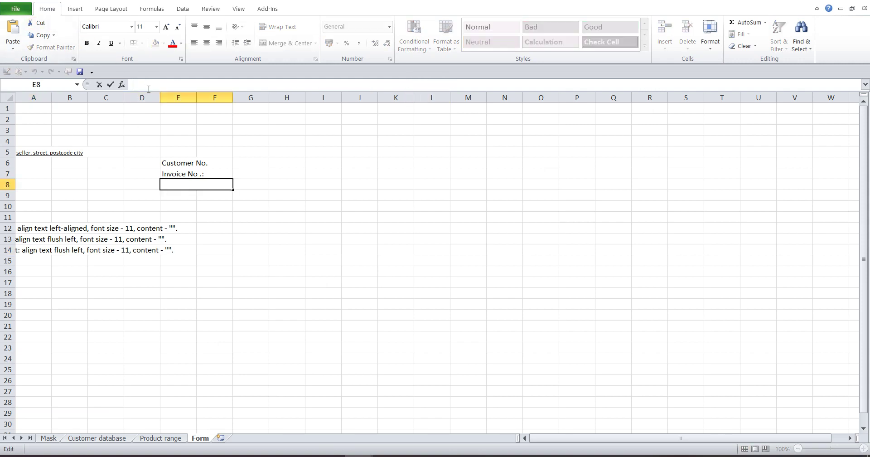
click(12, 28)
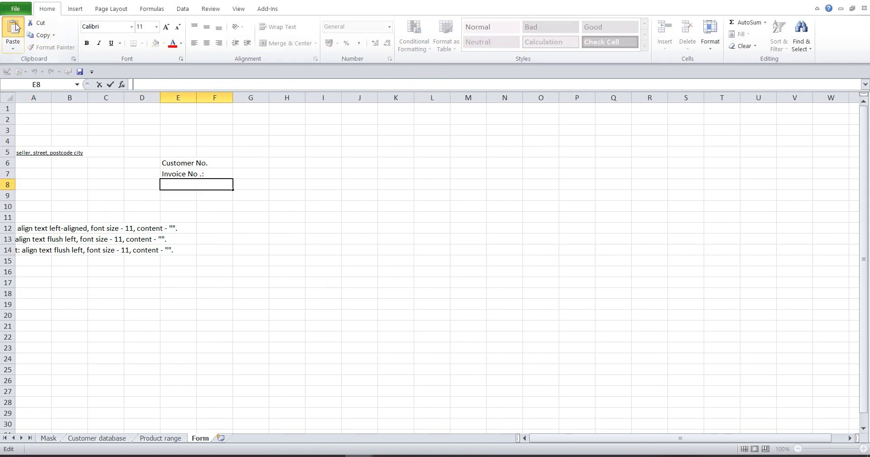
- Change the E6 label to 'Customer No.:' and clear the instruction notes in A12:A14
click(188, 163)
click(179, 84)
text(:)
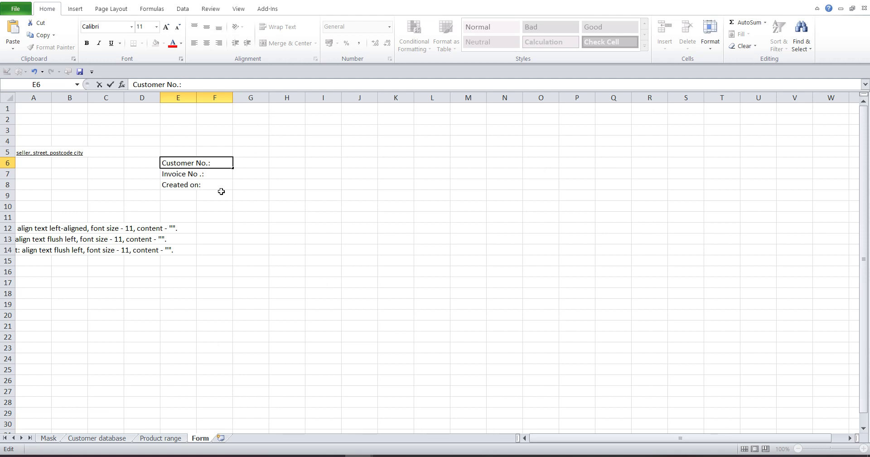
drag(27, 219, 30, 278)
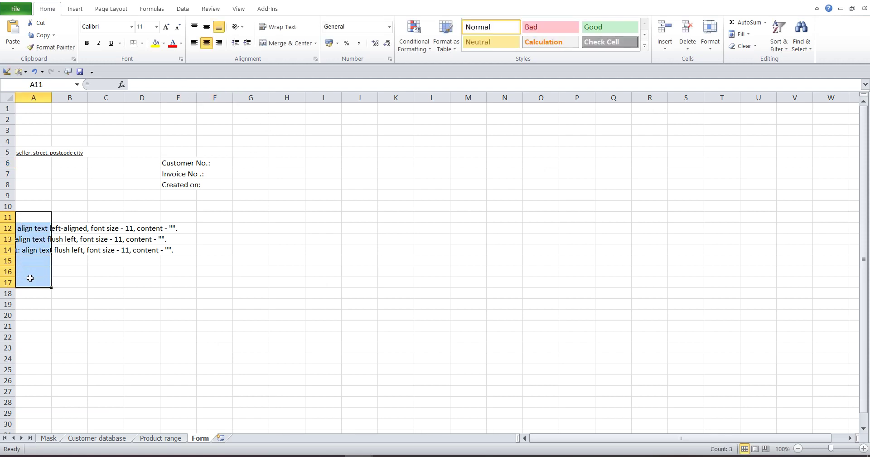
key(Delete)
click(120, 309)
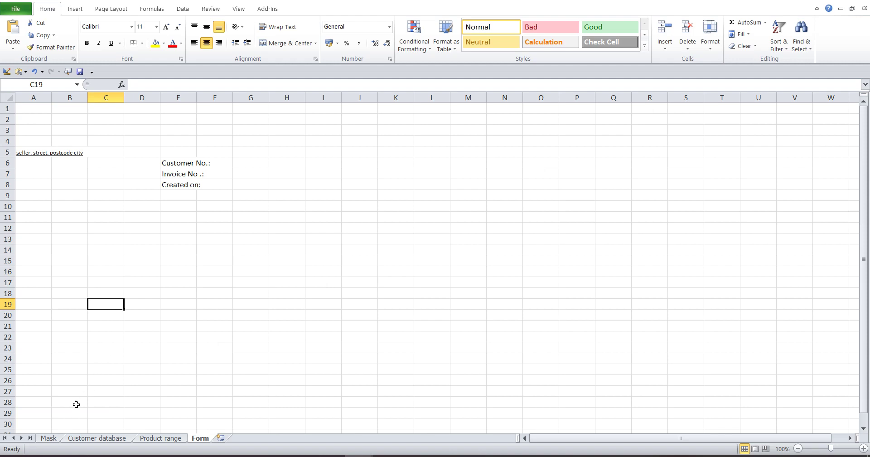
- On the Mask sheet, copy the step 6 line about merging rows A6:C6 through A12:C12
click(46, 438)
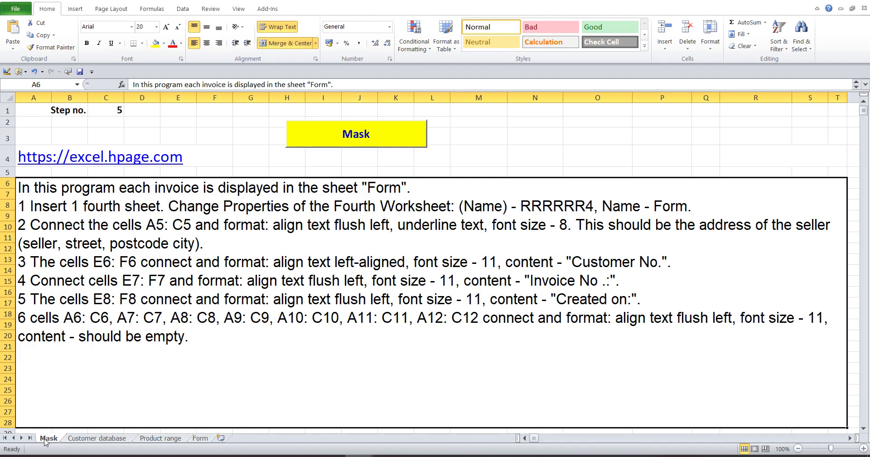
double_click(156, 313)
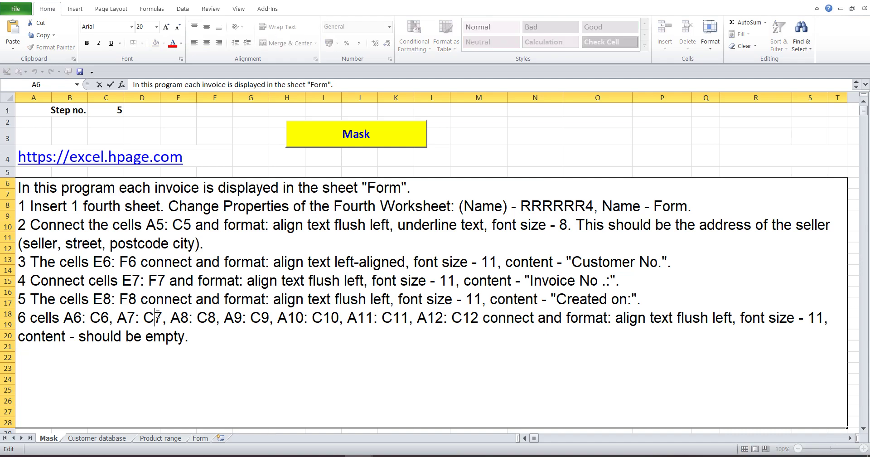
drag(19, 313, 221, 342)
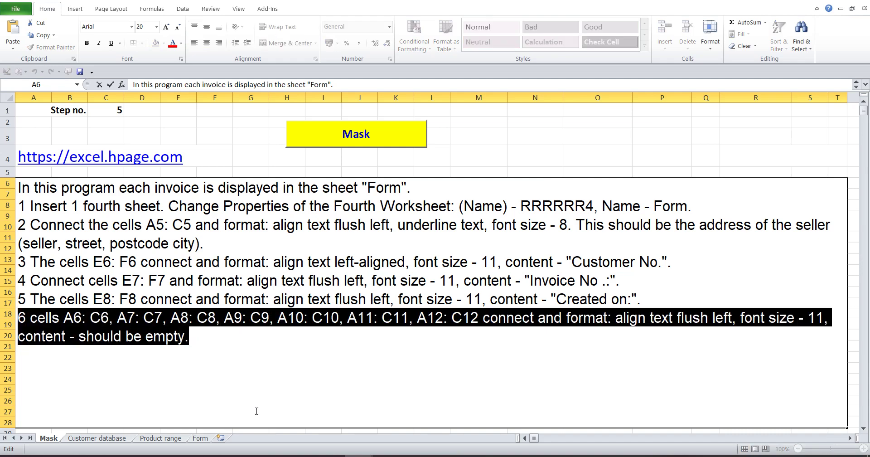
click(45, 36)
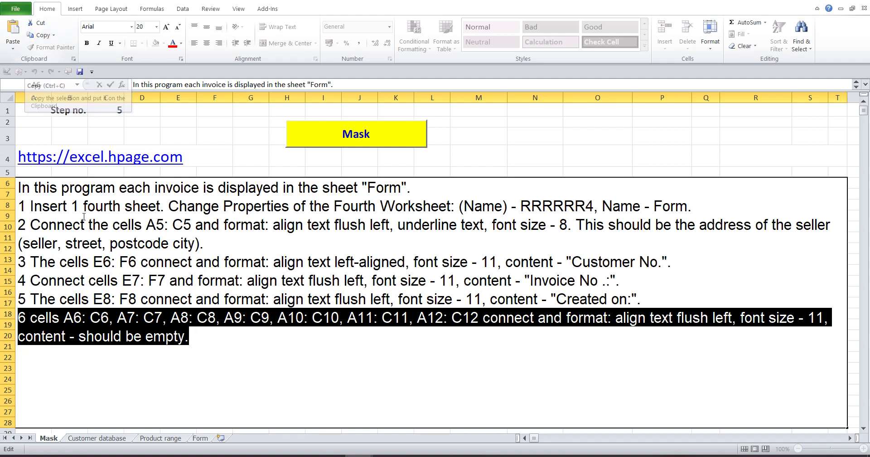
right_click(98, 324)
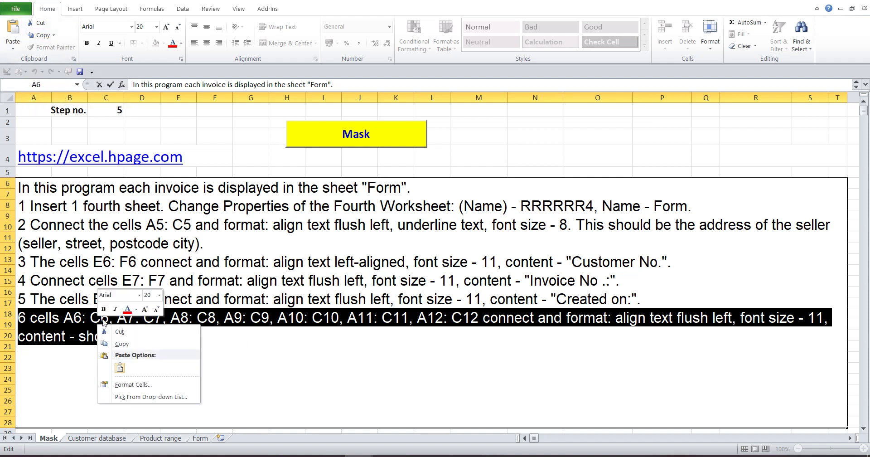
click(122, 344)
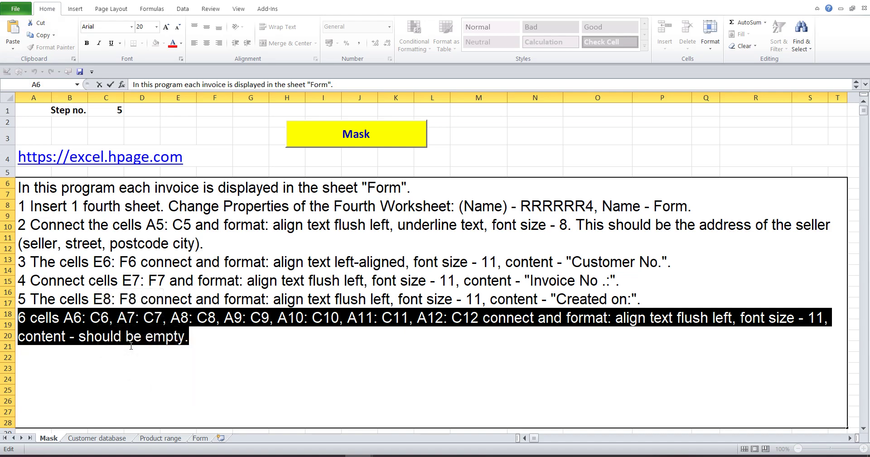
click(211, 129)
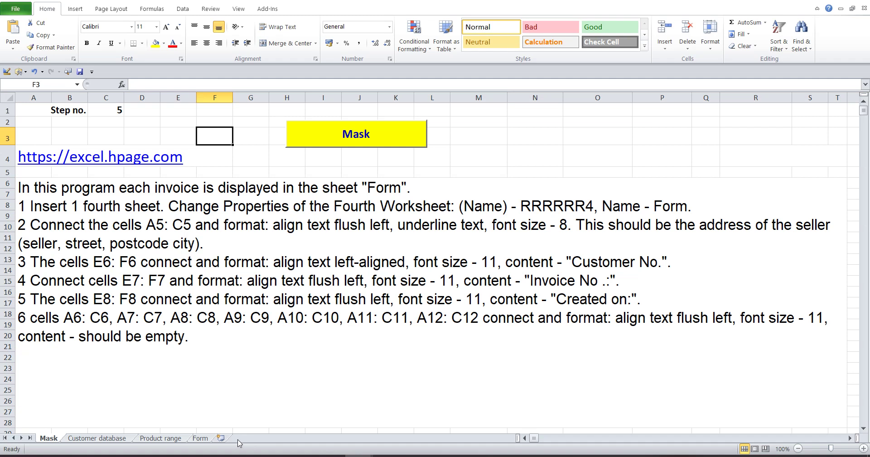
- Paste the copied step 6 instruction into cell A13 of the Form sheet
click(201, 438)
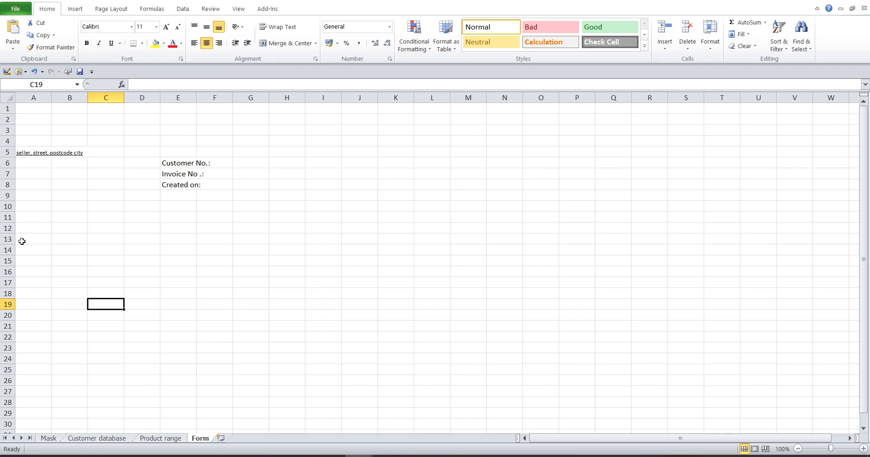
click(21, 241)
click(14, 29)
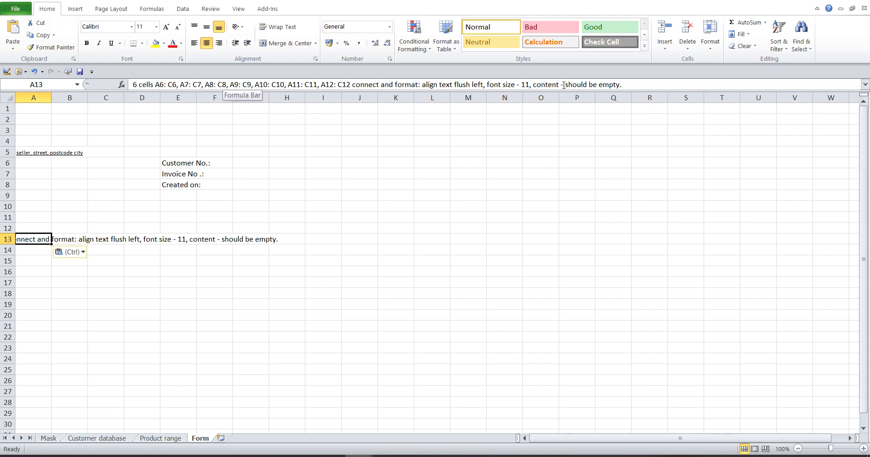
- Check the A13 note and select the range A6:C6
click(28, 163)
drag(31, 163, 58, 164)
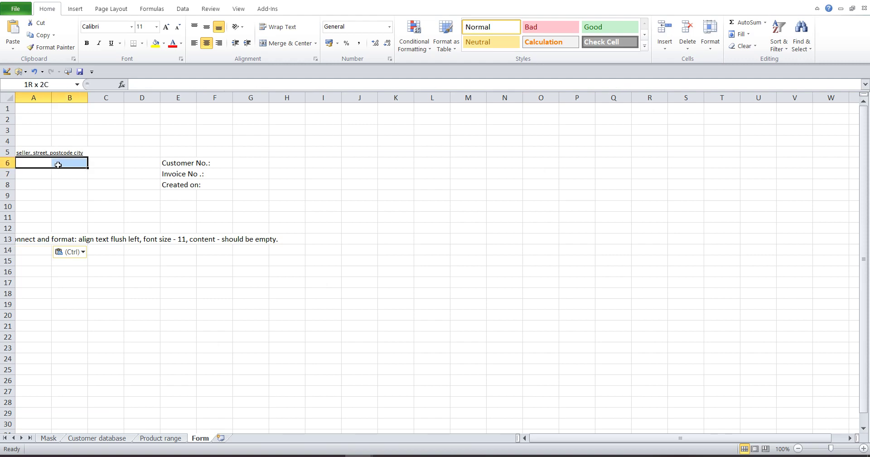
click(24, 238)
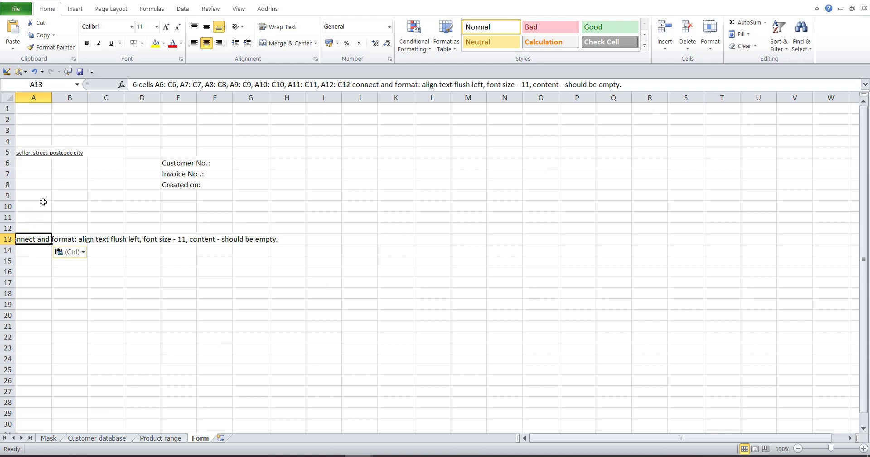
click(26, 162)
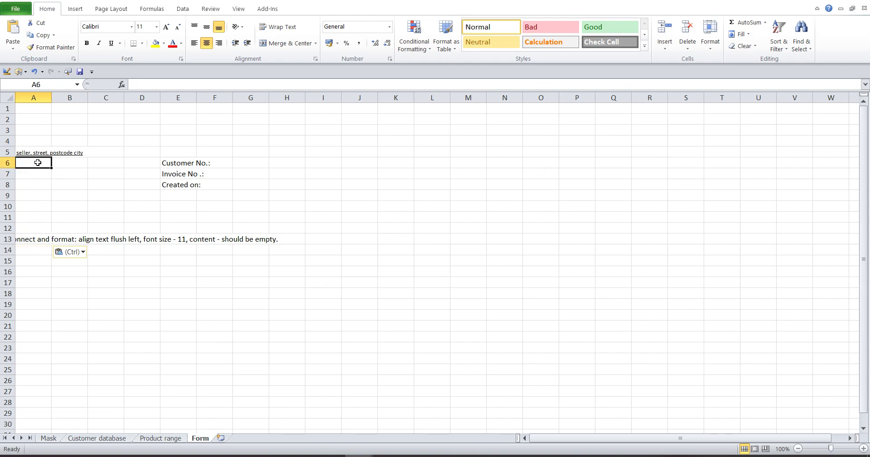
drag(38, 162, 93, 162)
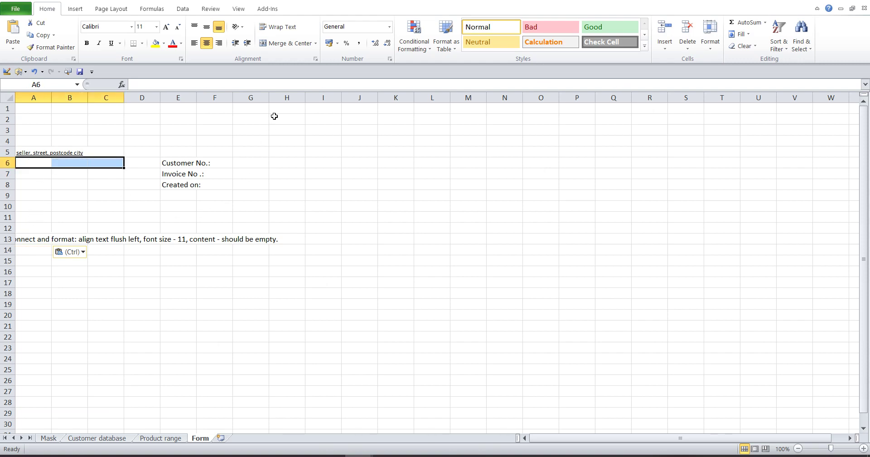
- Merge A6:C6 into a single left-aligned cell
click(263, 44)
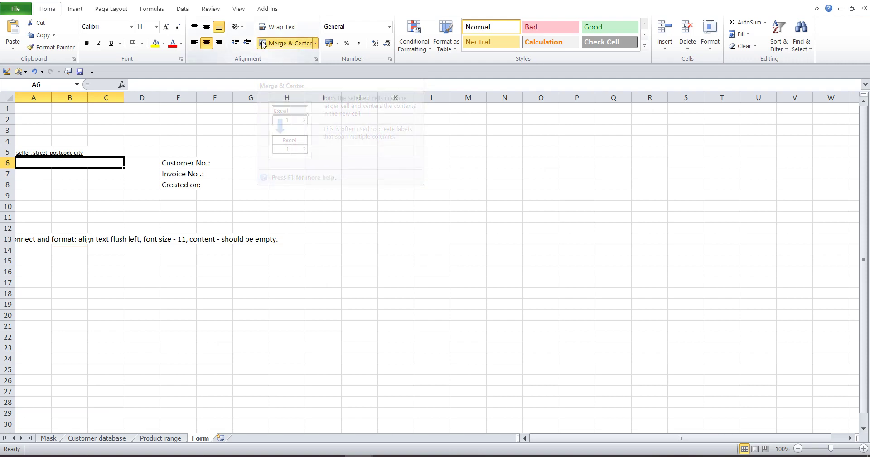
click(193, 43)
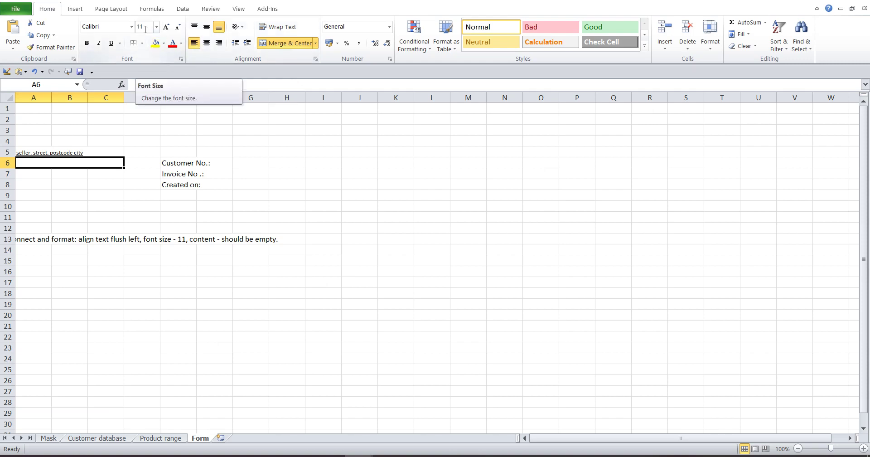
click(28, 187)
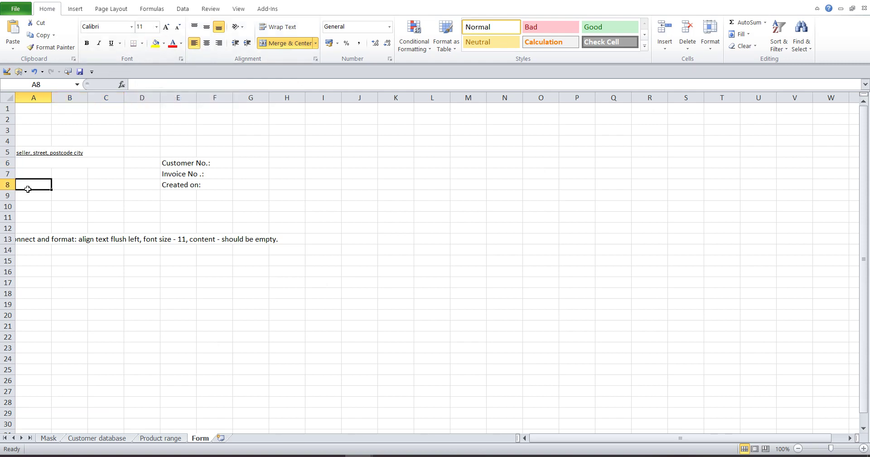
click(35, 160)
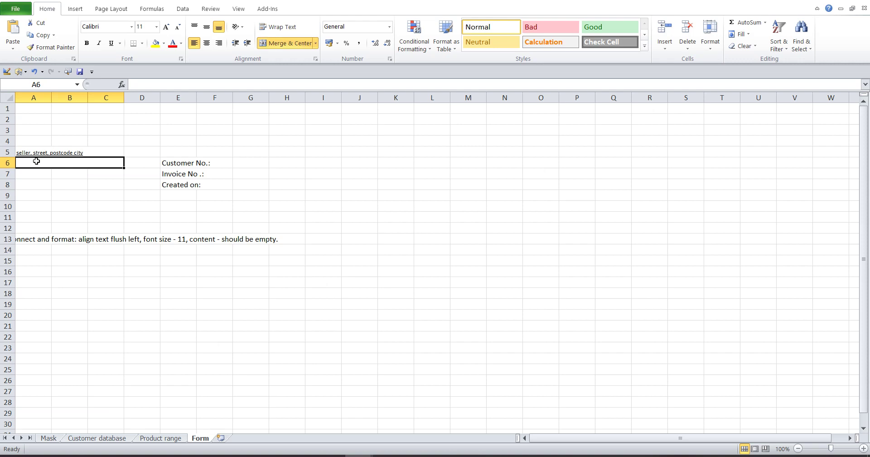
- Copy the merged left-aligned format onto each row from A7:C7 through A12:C12
click(48, 47)
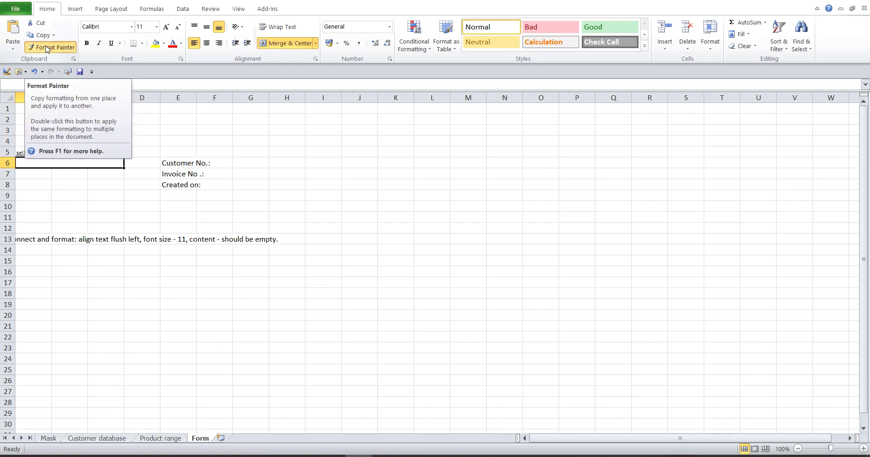
click(33, 172)
click(32, 184)
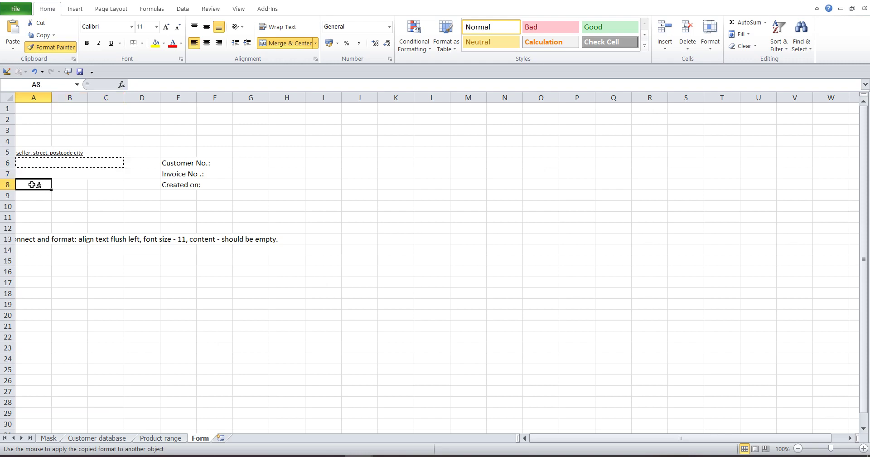
click(31, 196)
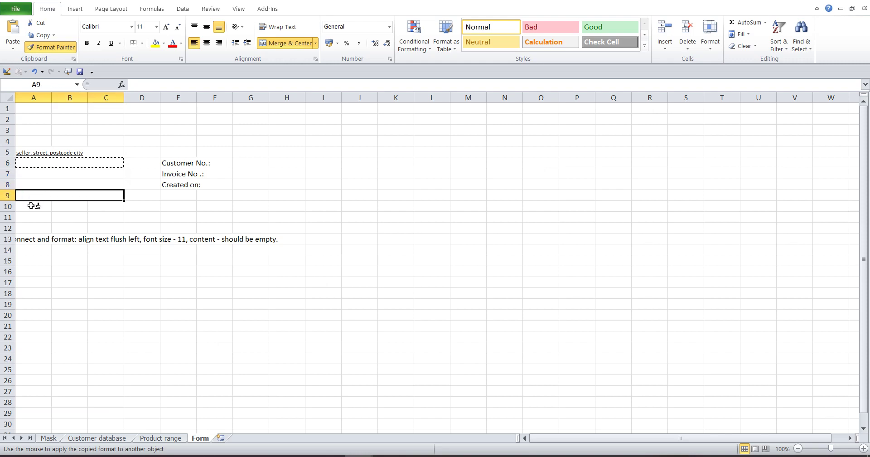
click(32, 206)
click(30, 218)
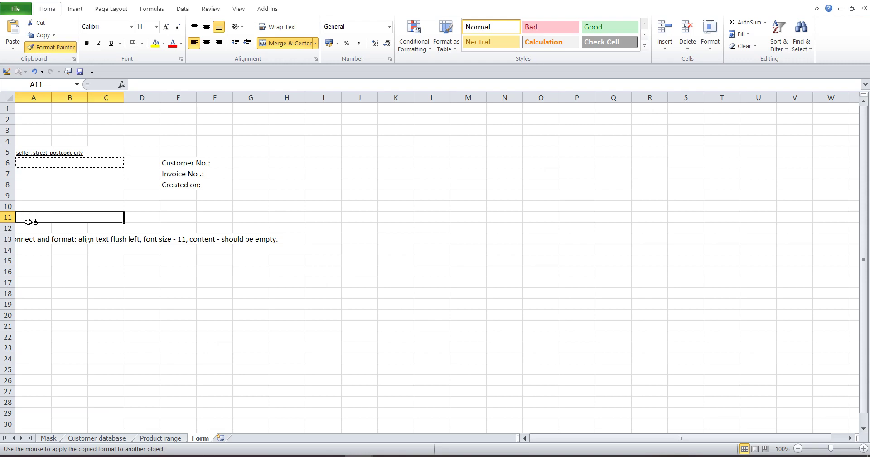
click(31, 227)
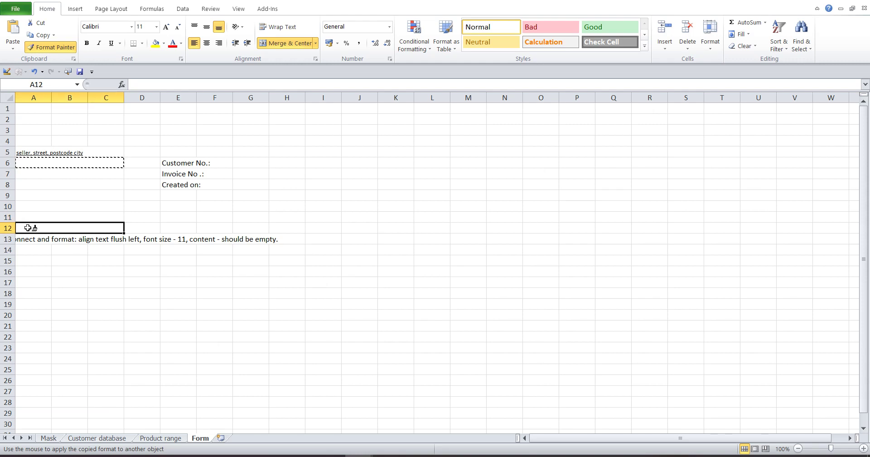
click(39, 47)
- Clear the A13 note and return to the Mask sheet's instruction text
click(32, 238)
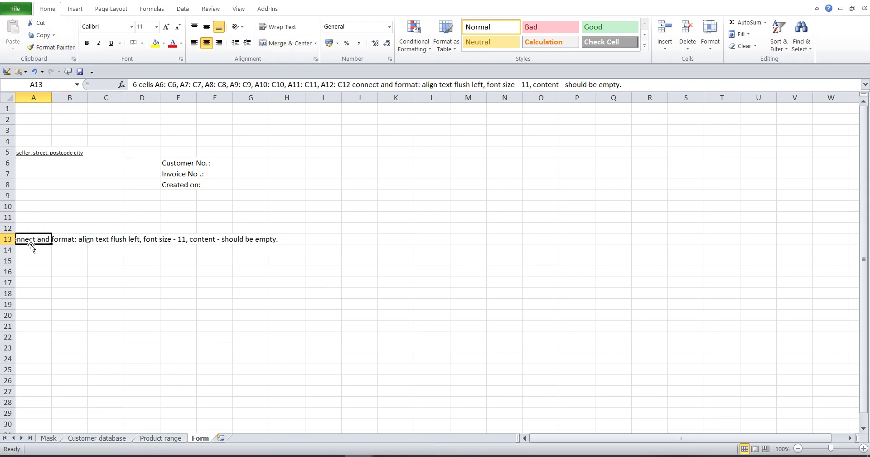
key(Delete)
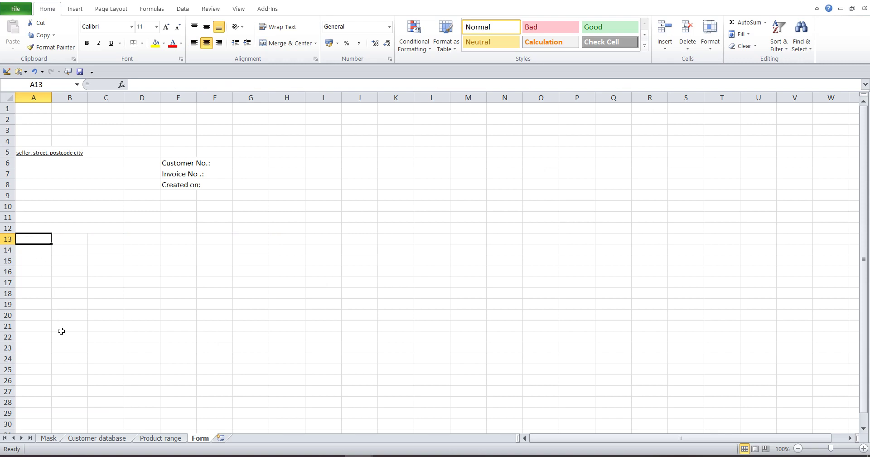
click(47, 438)
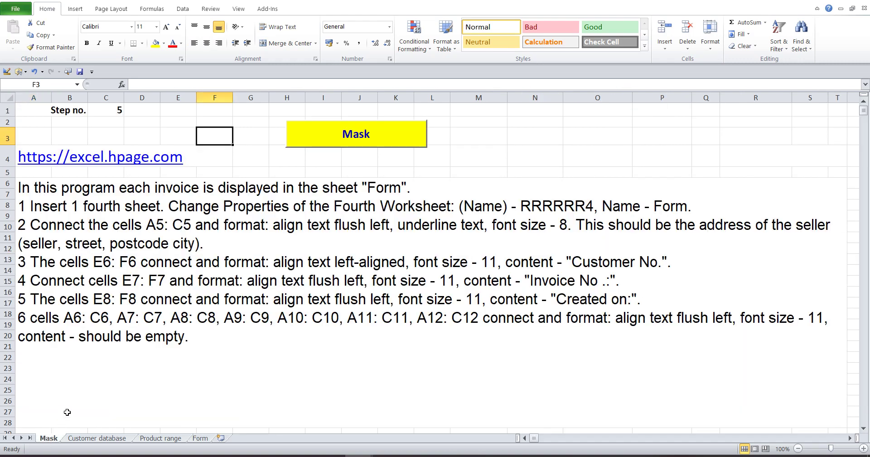
double_click(92, 333)
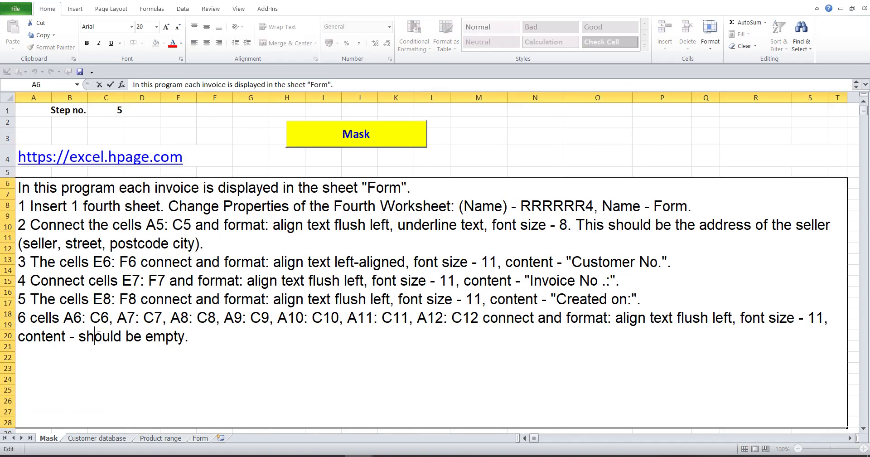